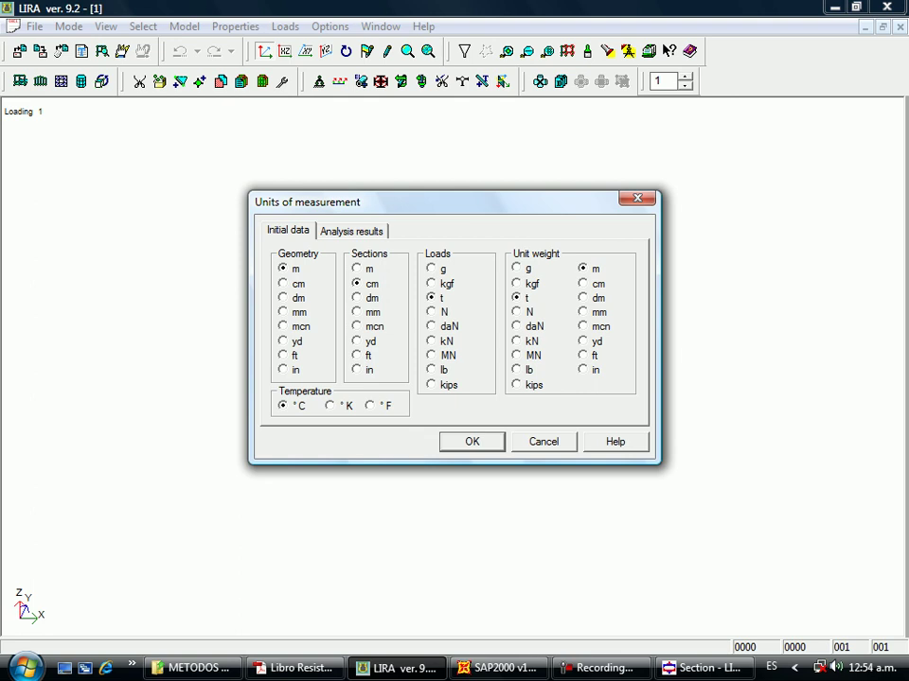
- Review the measurement units for the analysis results and accept the unit settings
key("ctrl+Tab")
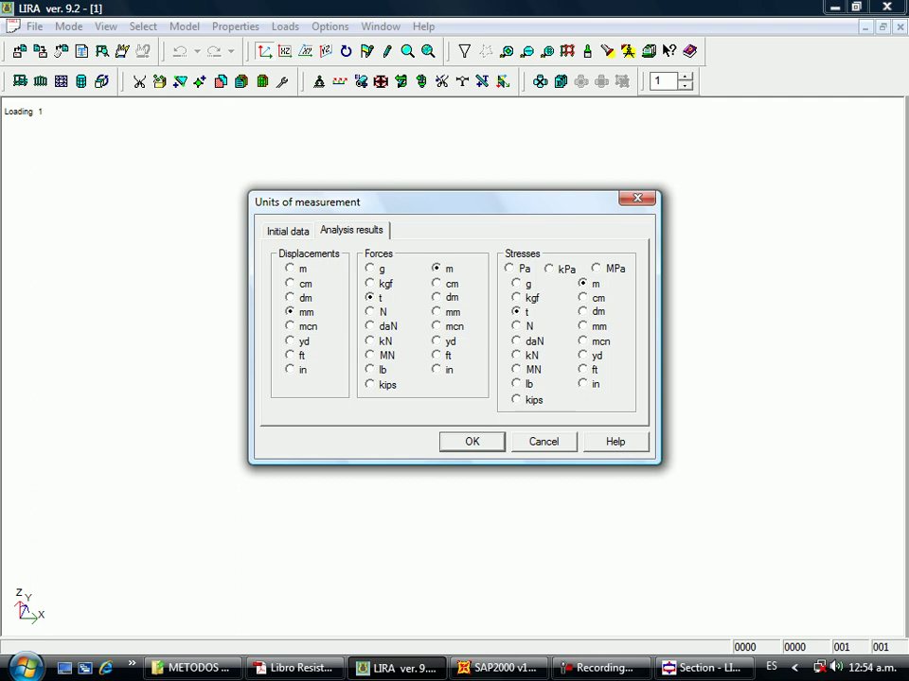
key("Return")
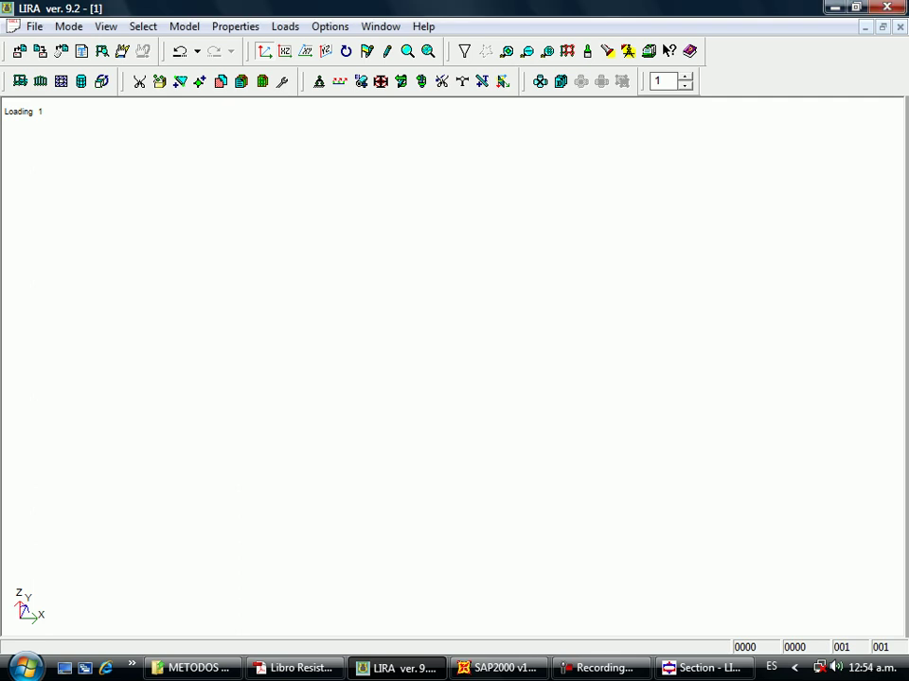
- Create a plane frame fragment with one 3 m spacing along the second axis, forming a single vertical column
left_click(20, 82)
left_click(172, 309)
left_click(172, 308)
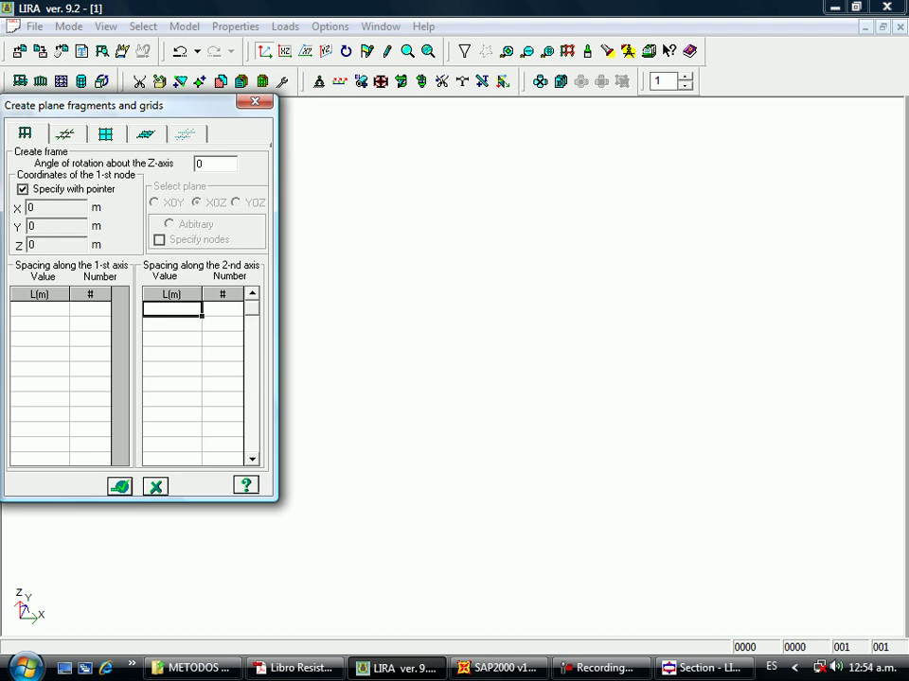
type("3")
key("Return")
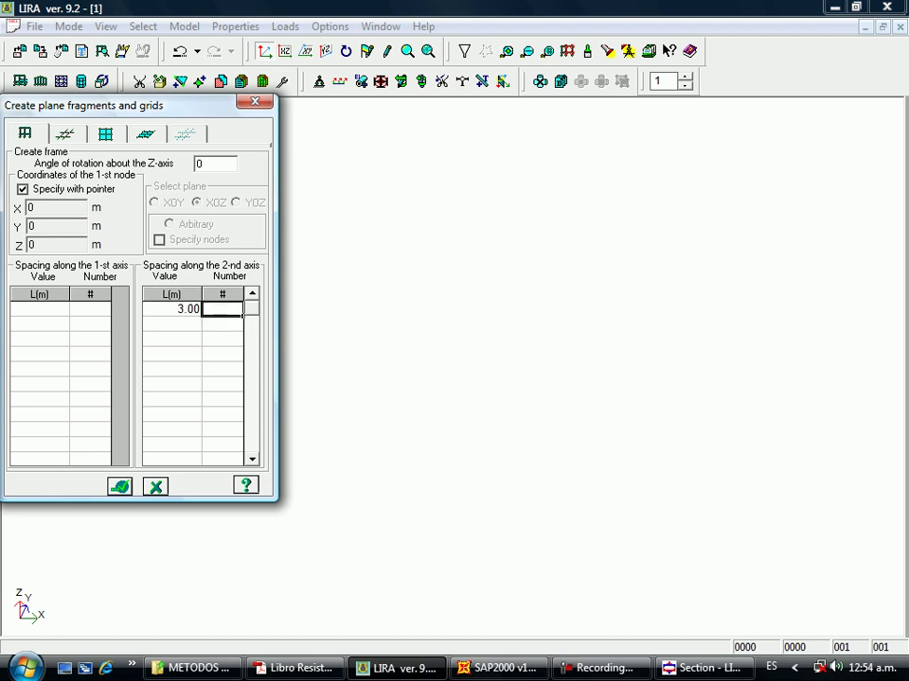
type("1")
left_click(119, 487)
left_click(155, 486)
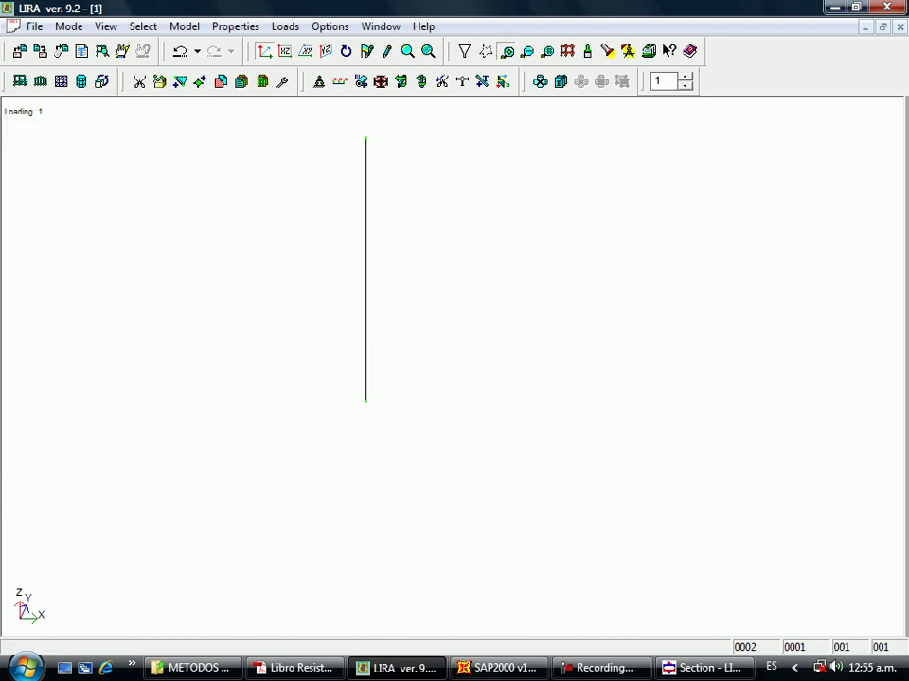
- Restrain the column's bottom node in X, Y, Z, UX, UY and UZ
left_click_drag(335, 375, 411, 432)
left_click(319, 81)
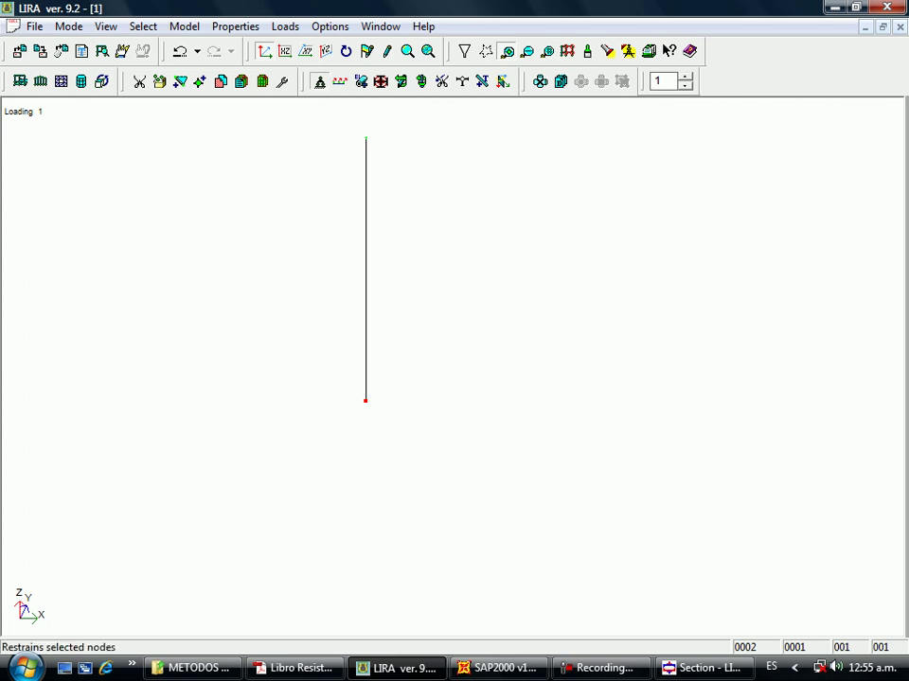
left_click(38, 166)
left_click(37, 183)
left_click(37, 200)
left_click(79, 201)
left_click(79, 183)
left_click(79, 165)
left_click(54, 229)
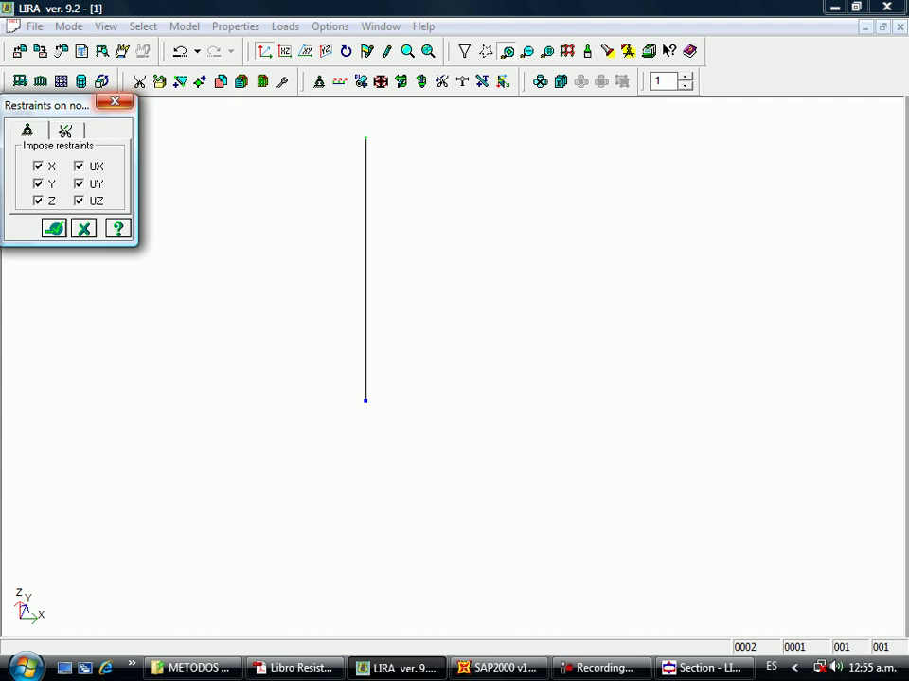
left_click(115, 101)
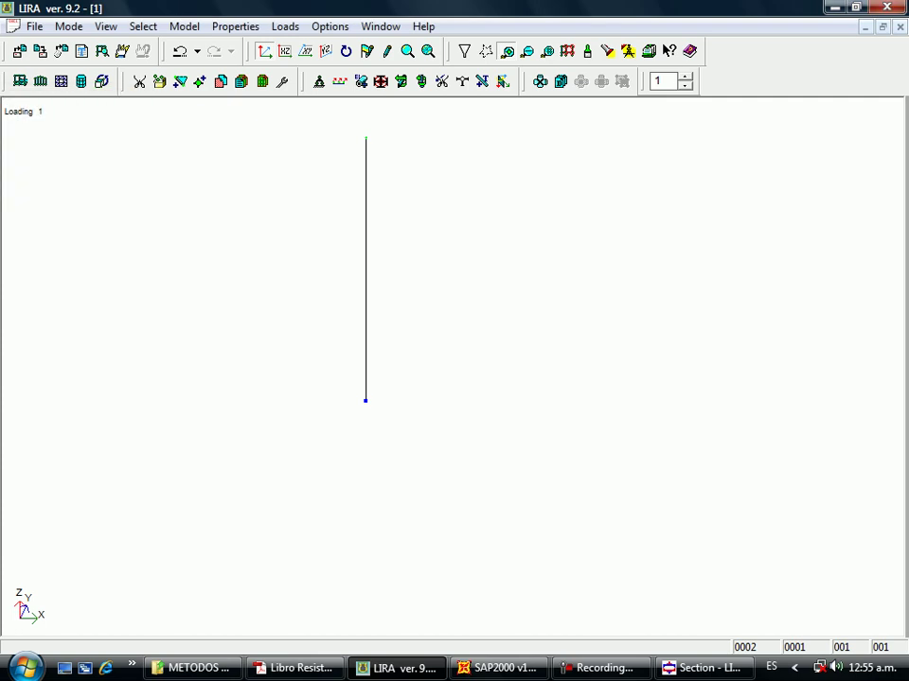
- Select the column element and start a new standard Channel section among the stiffness types
left_click(528, 51)
left_click_drag(343, 122, 369, 329)
left_click(361, 81)
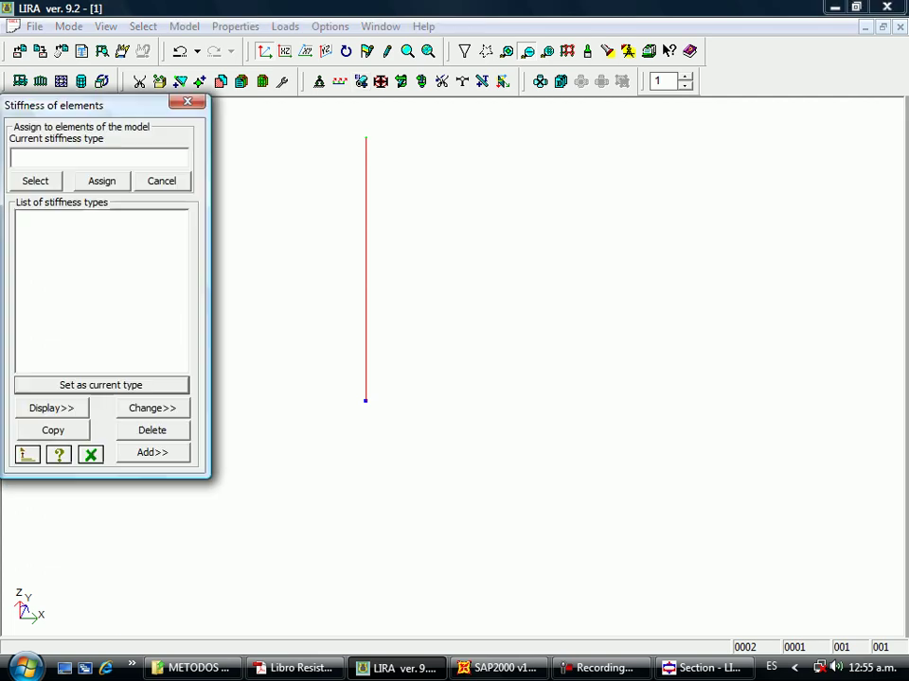
left_click(152, 451)
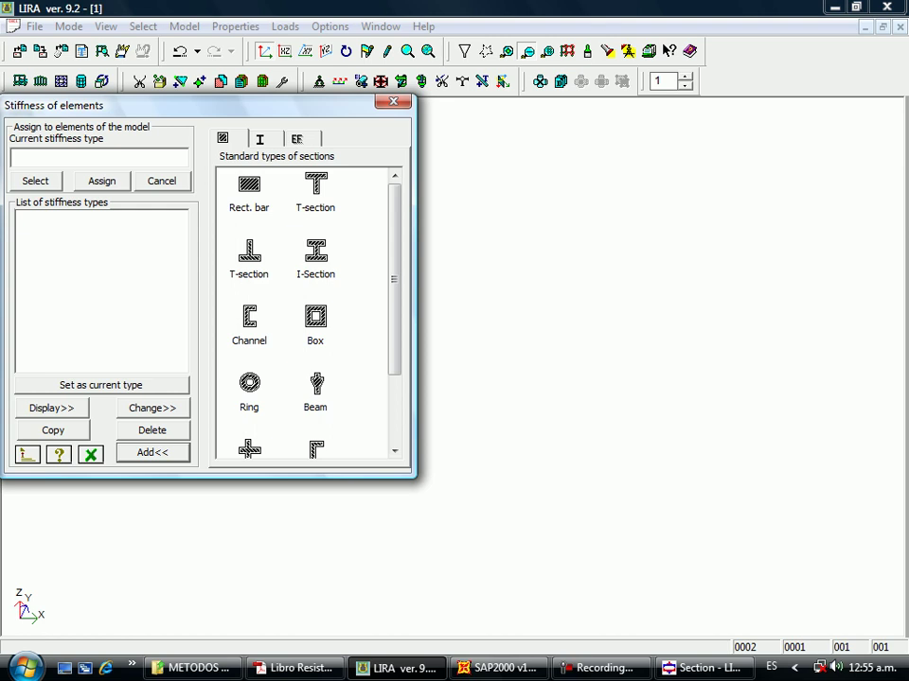
double_click(249, 318)
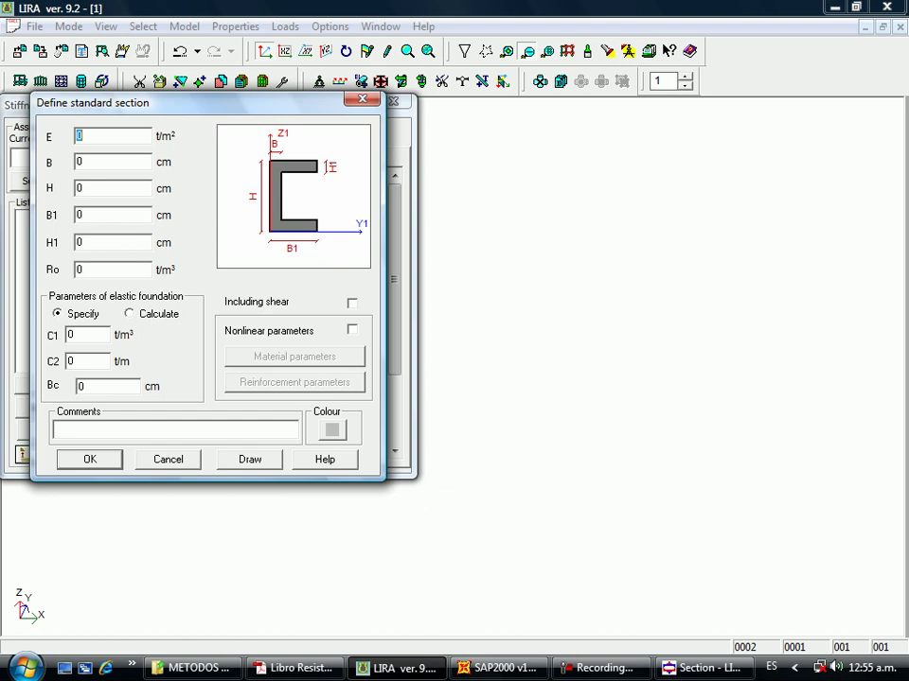
- Define the channel section with E 2E7 t/m², B 2 cm, H 20 cm, B1 12 cm and H1 2 cm
type("3")
key("BackSpace")
type("2E")
type("7")
key("Tab")
type("2")
key("Tab")
type("20")
key("Tab")
type("12")
key("Tab")
type("2")
key("Return")
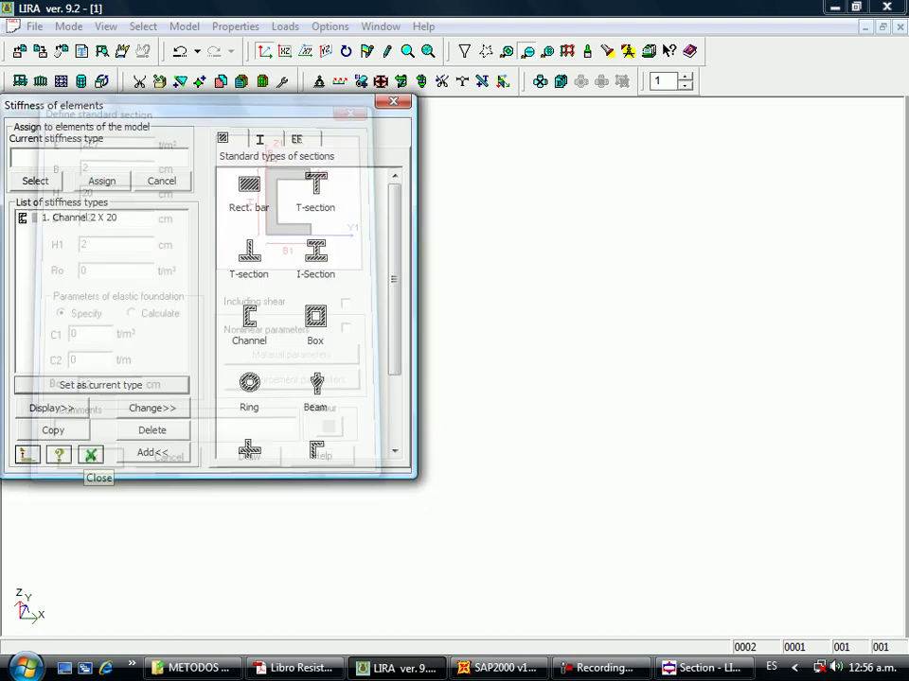
- Make the Channel 2 X 20 stiffness type current and assign it to the column
left_click(79, 216)
left_click(100, 385)
left_click_drag(148, 112, 590, 199)
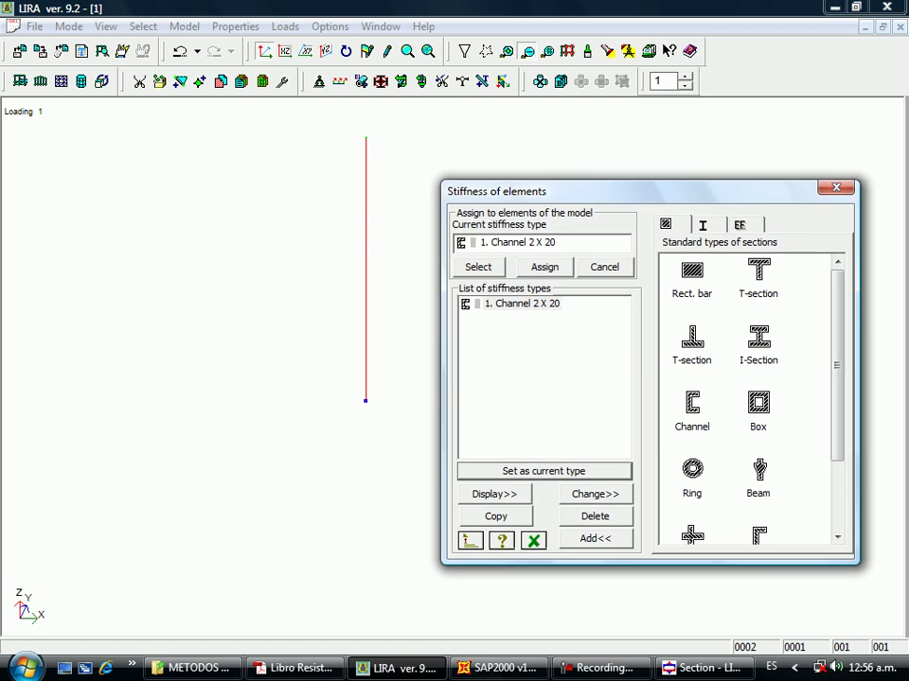
left_click(544, 267)
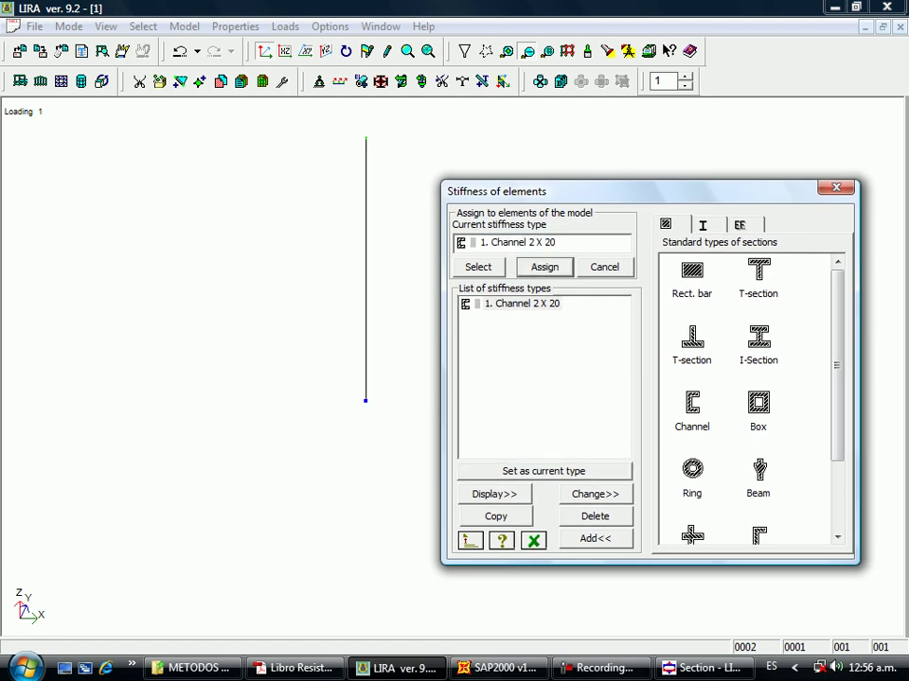
key("Escape")
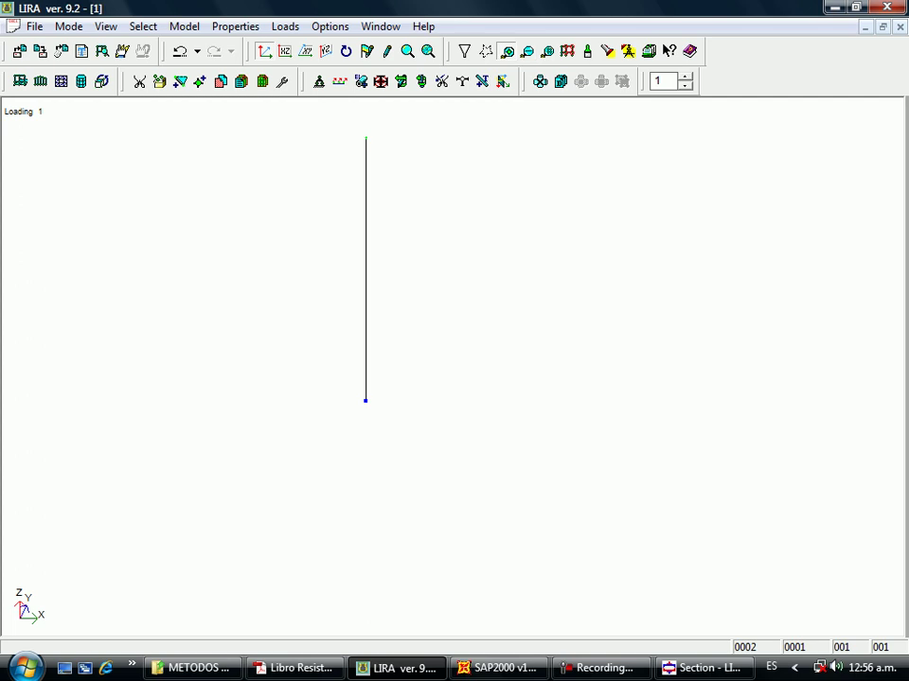
- Apply a 20 t concentrated load along the global Z axis to the column's top node
left_click_drag(342, 119, 396, 169)
left_click(310, 55)
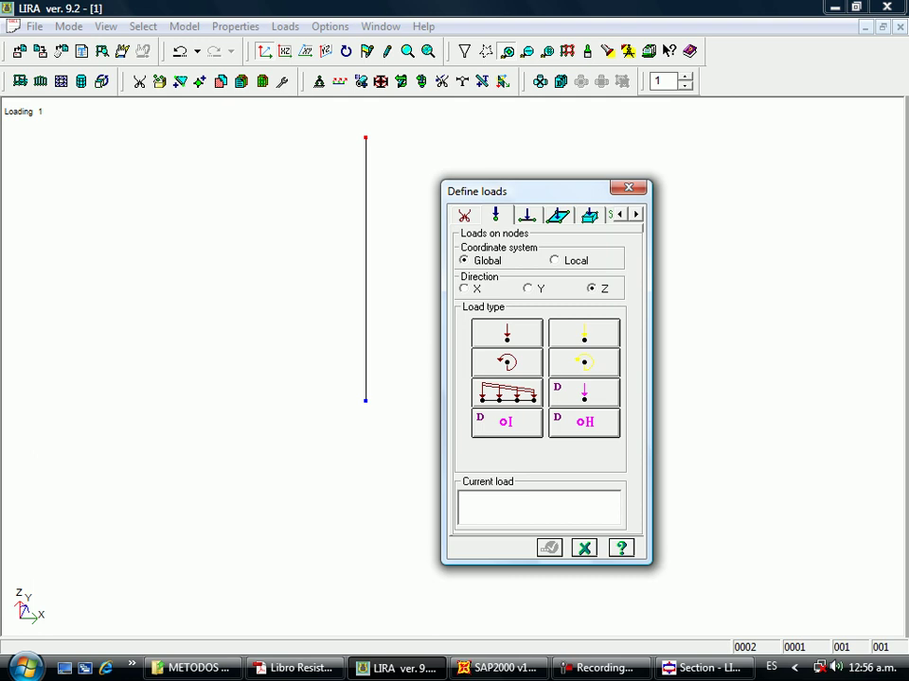
left_click(506, 333)
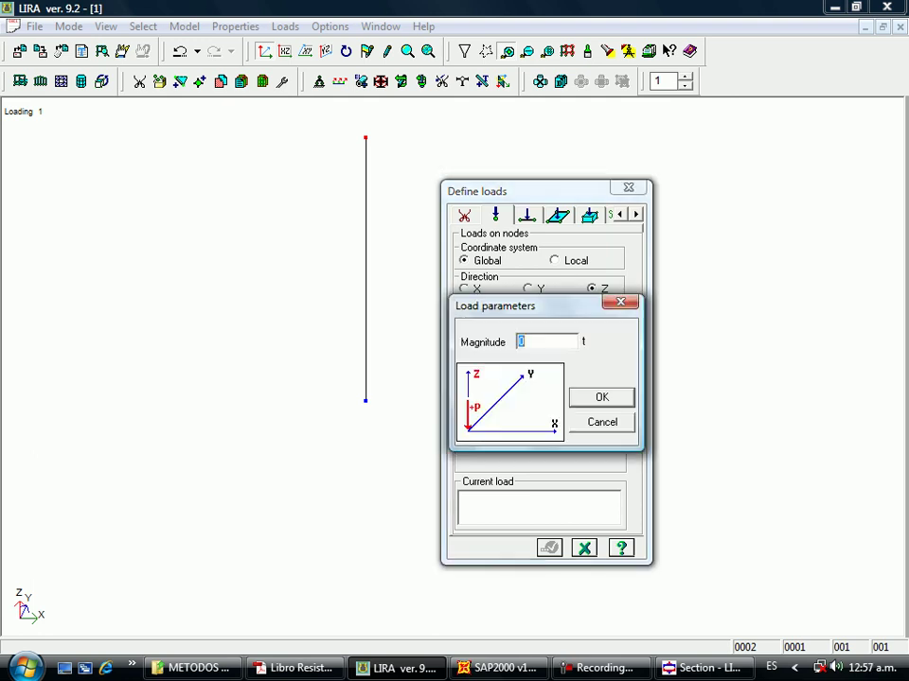
type("20")
key("Return")
key("Return")
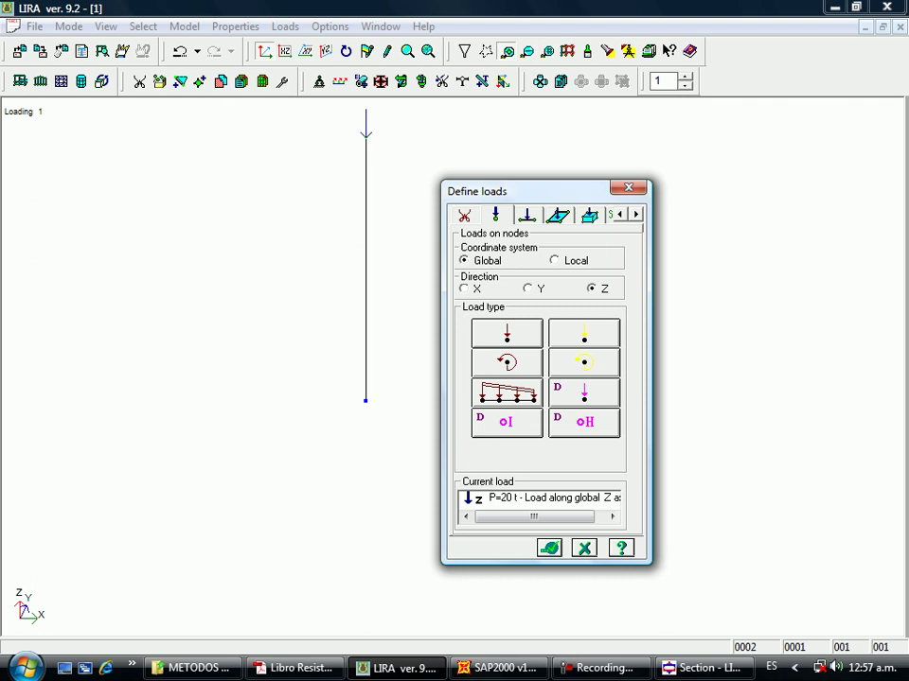
- Apply a -1.6 t*m moment about the global X axis to the column's top node
left_click(464, 288)
left_click(506, 362)
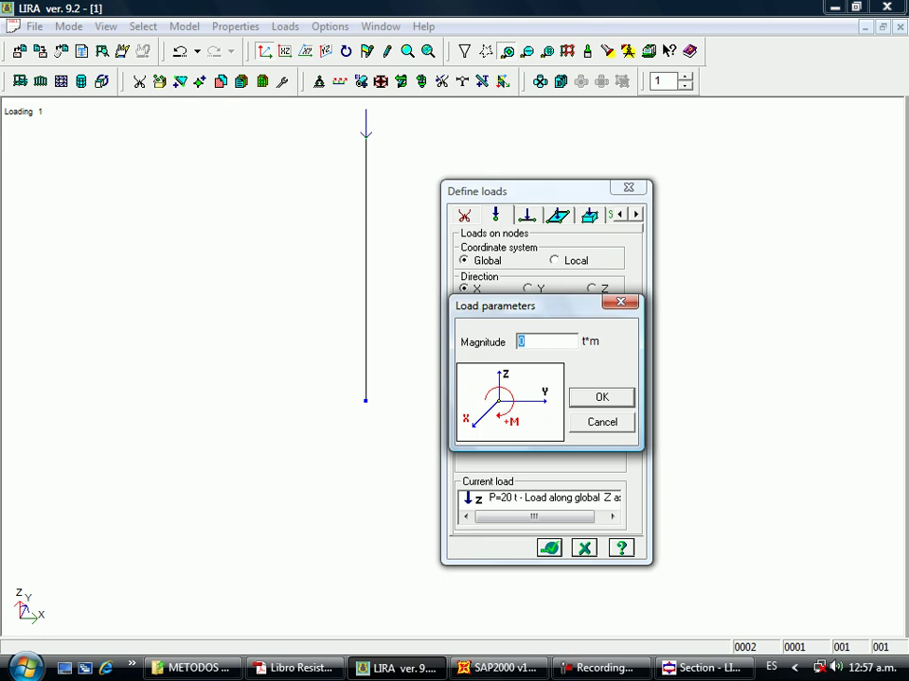
type("-1.6")
key("Return")
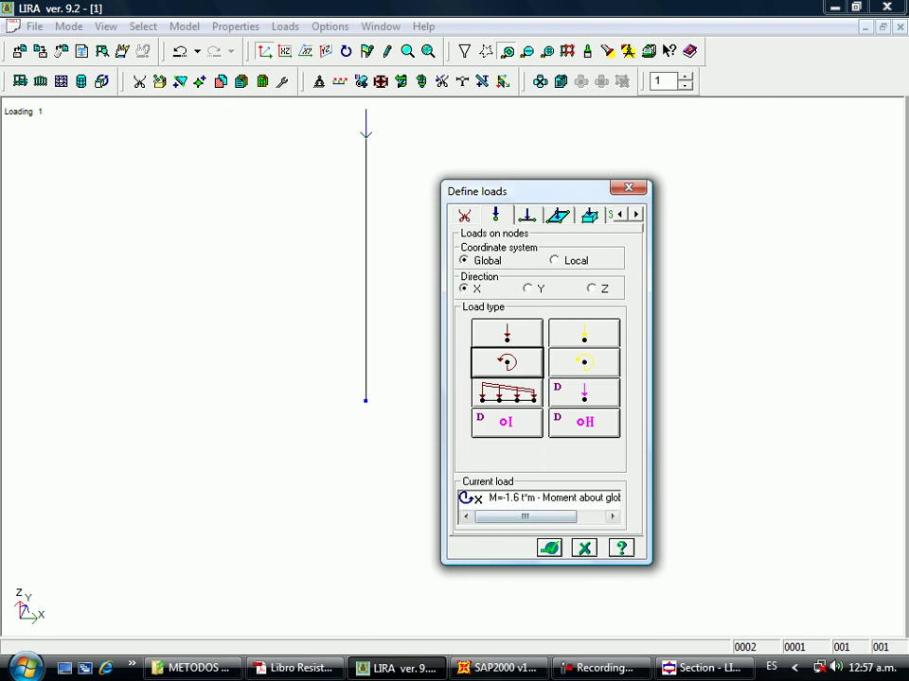
left_click(548, 548)
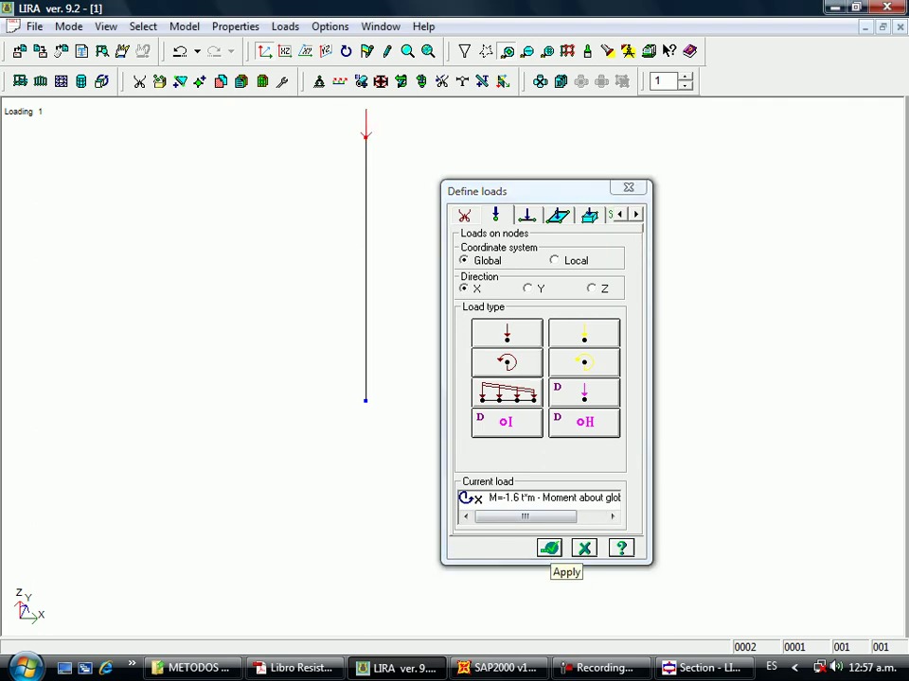
left_click(549, 548)
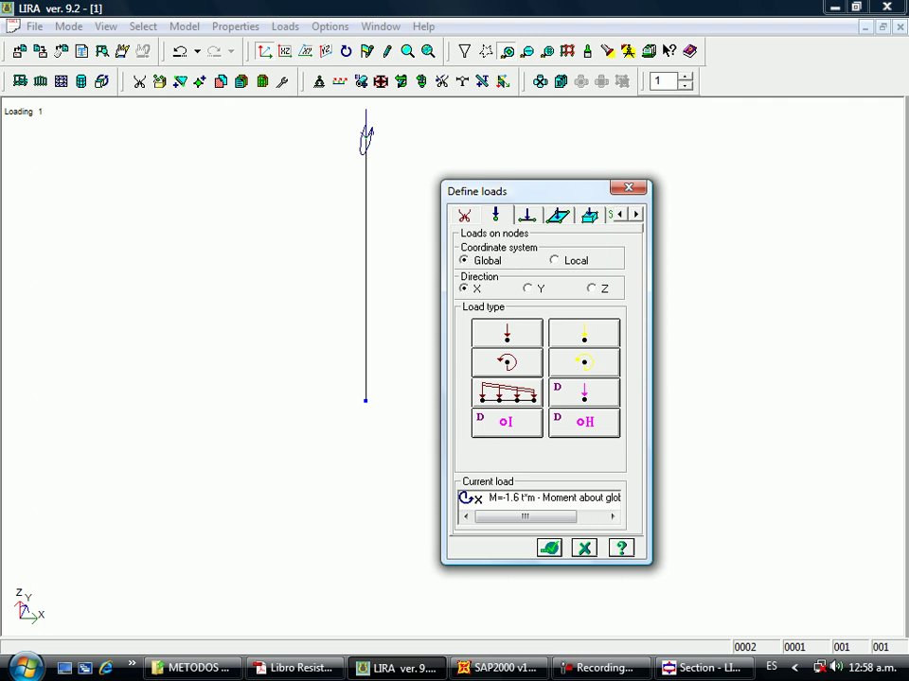
- Apply a -0.4 t*m moment about the global Y axis to the top node and finish defining loads
left_click(528, 289)
left_click(506, 363)
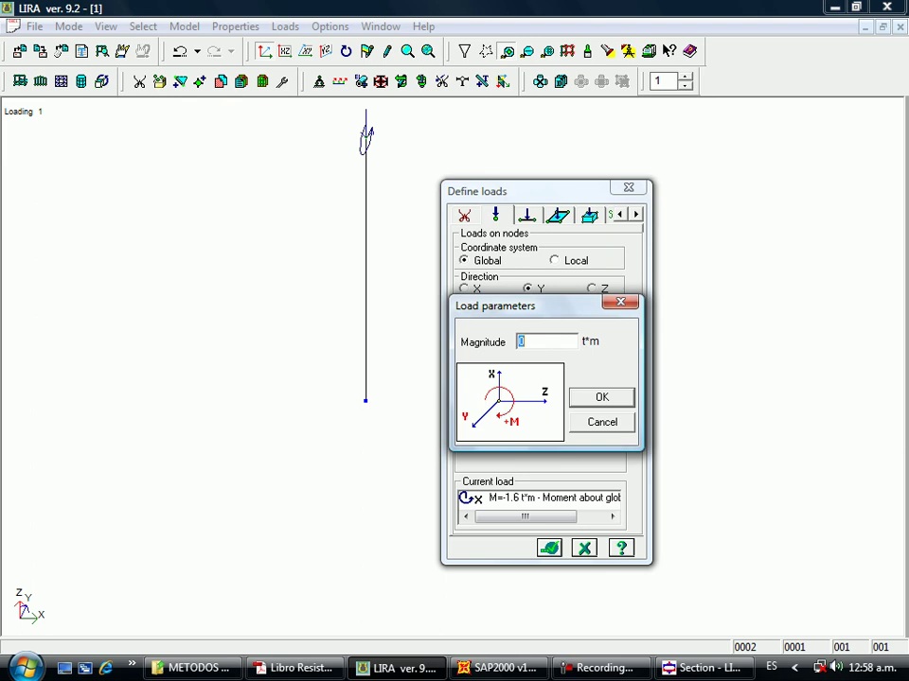
type("-0.4")
key("Return")
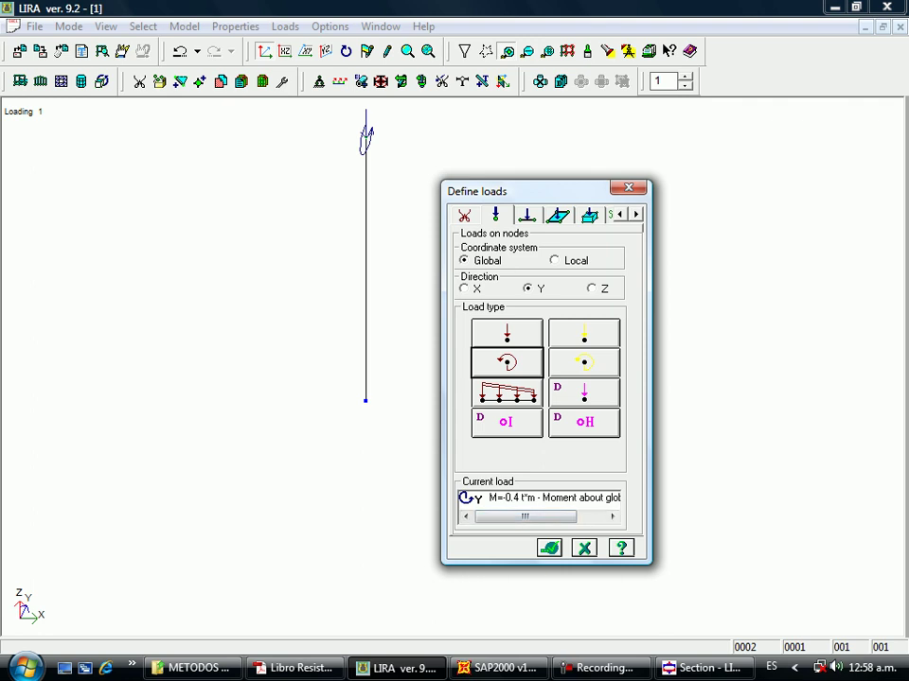
left_click(549, 548)
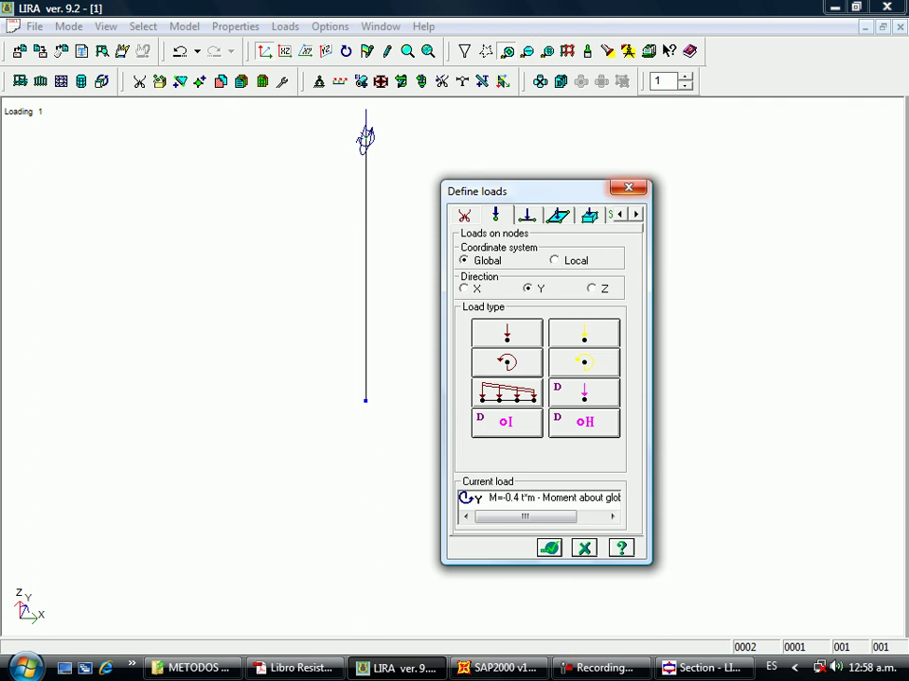
left_click(627, 187)
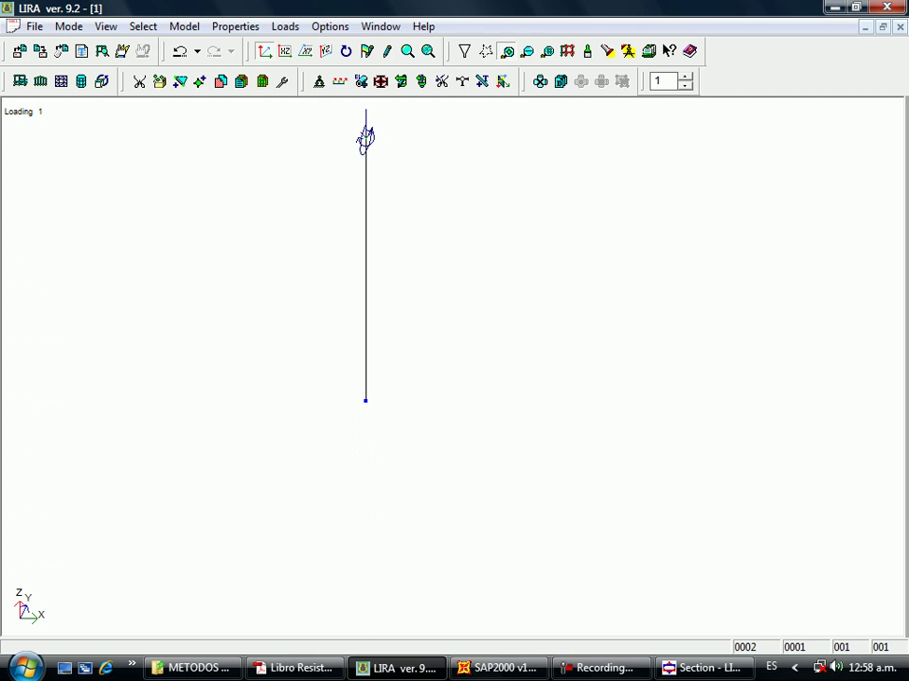
- Save the model as Problema 8.7 in the LData folder
left_click(33, 26)
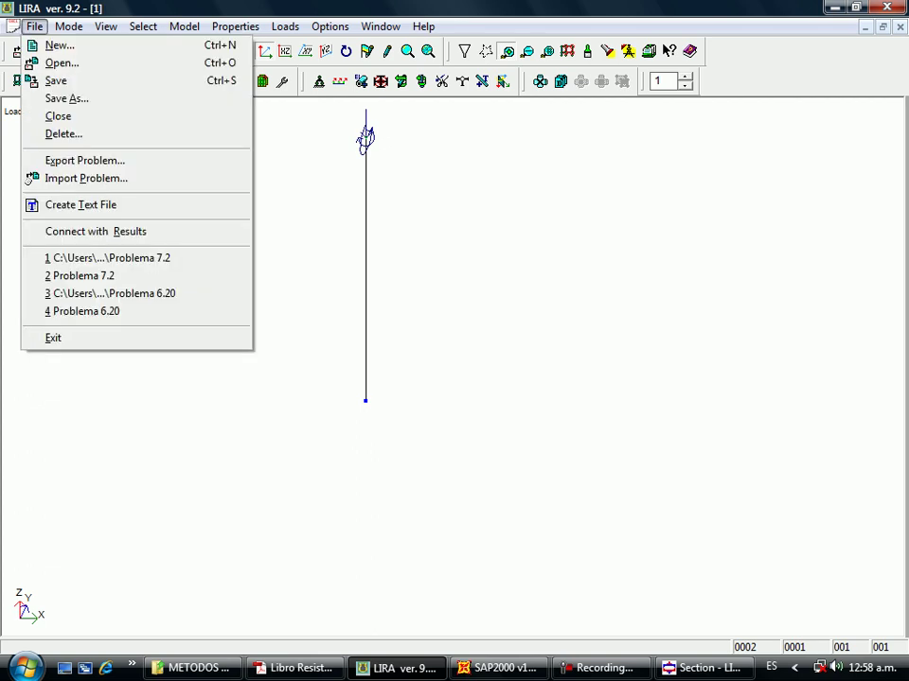
left_click(66, 98)
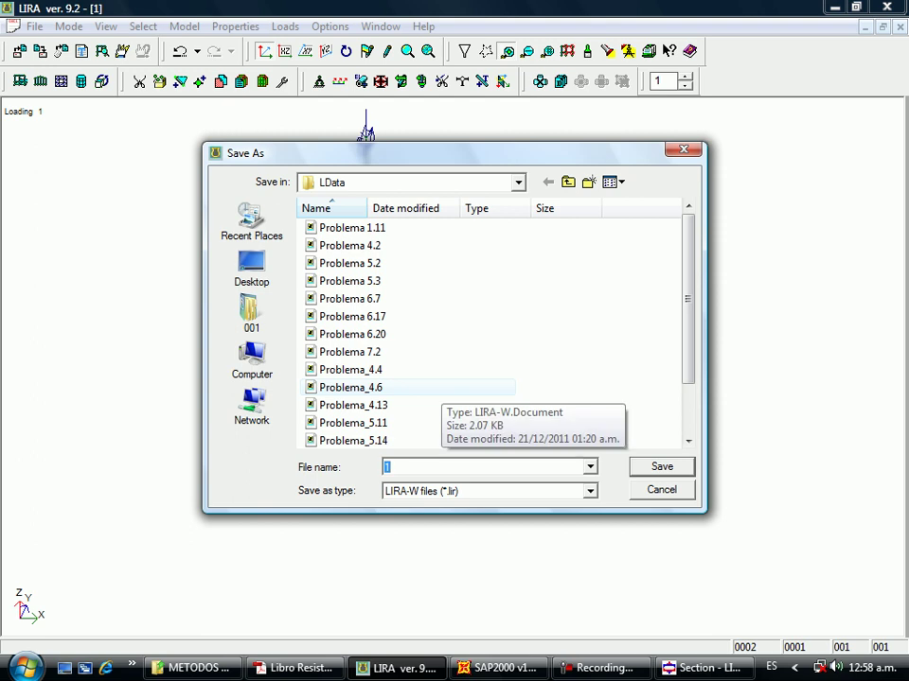
type("Proble")
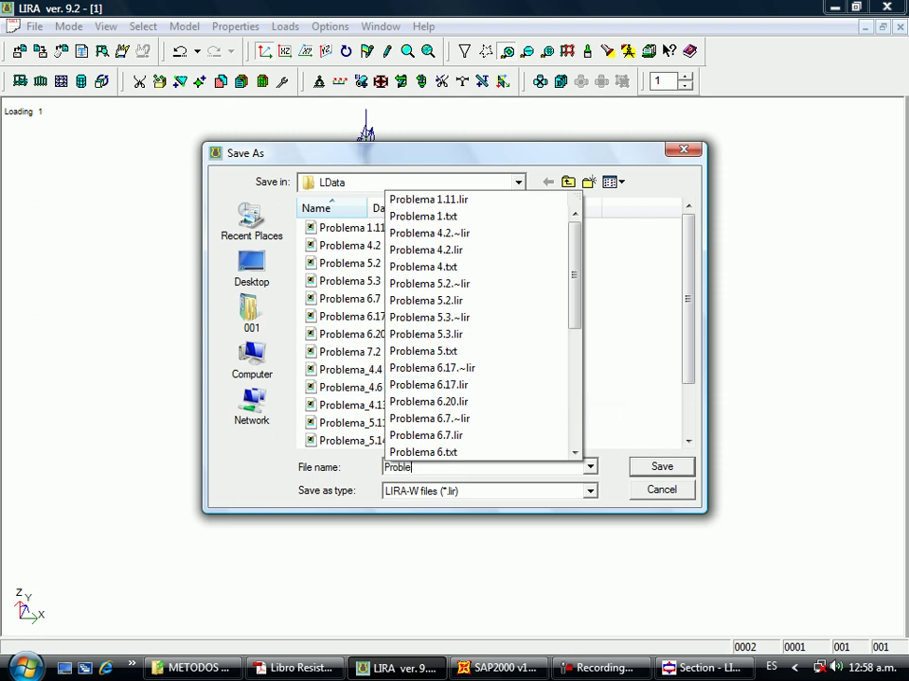
type("ma 8.7")
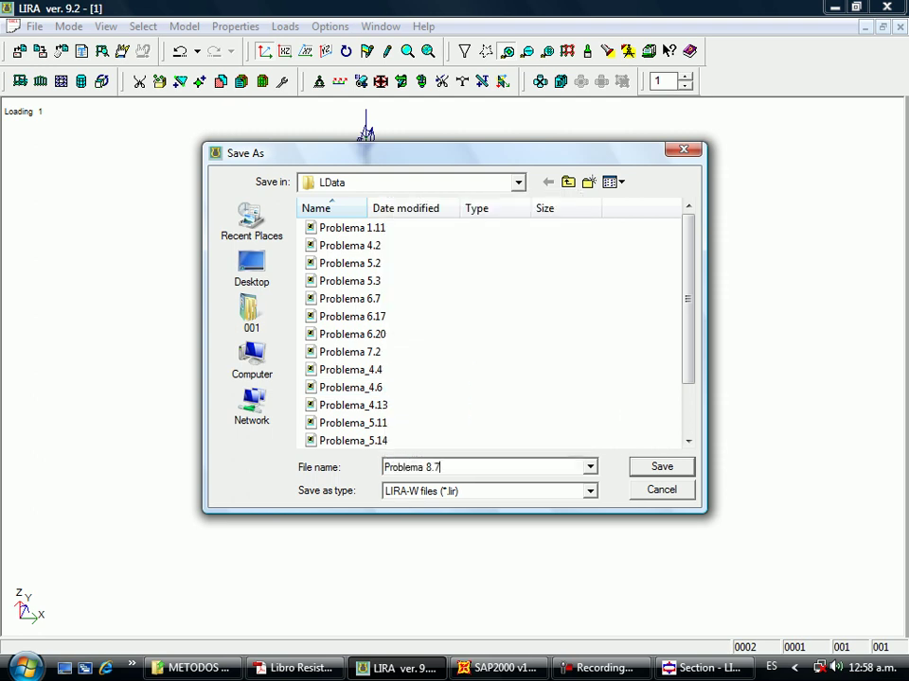
key("Return")
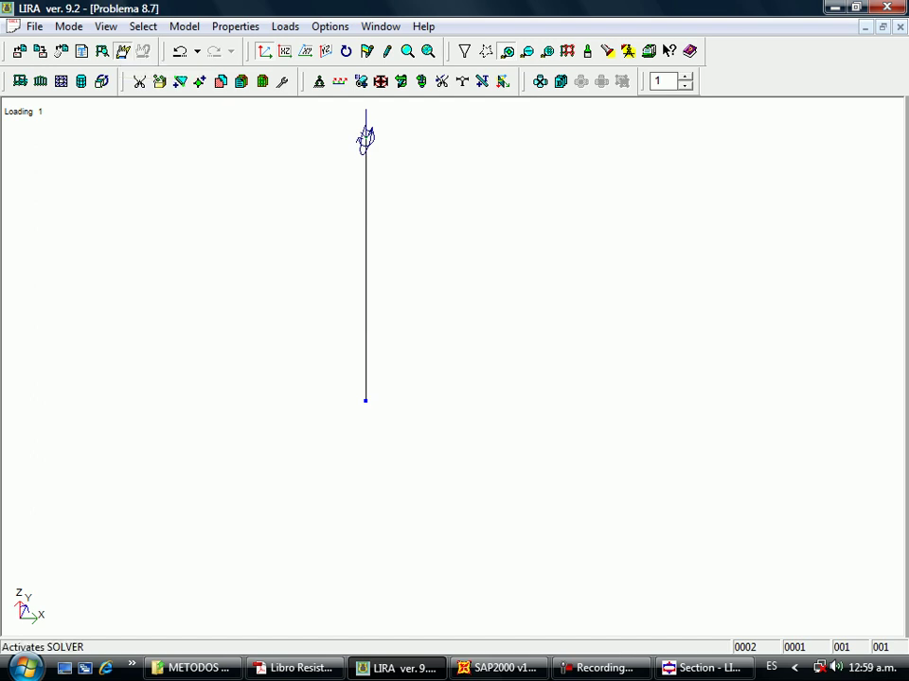
- Run the solver on the model and switch to the analysis results view
left_click(122, 51)
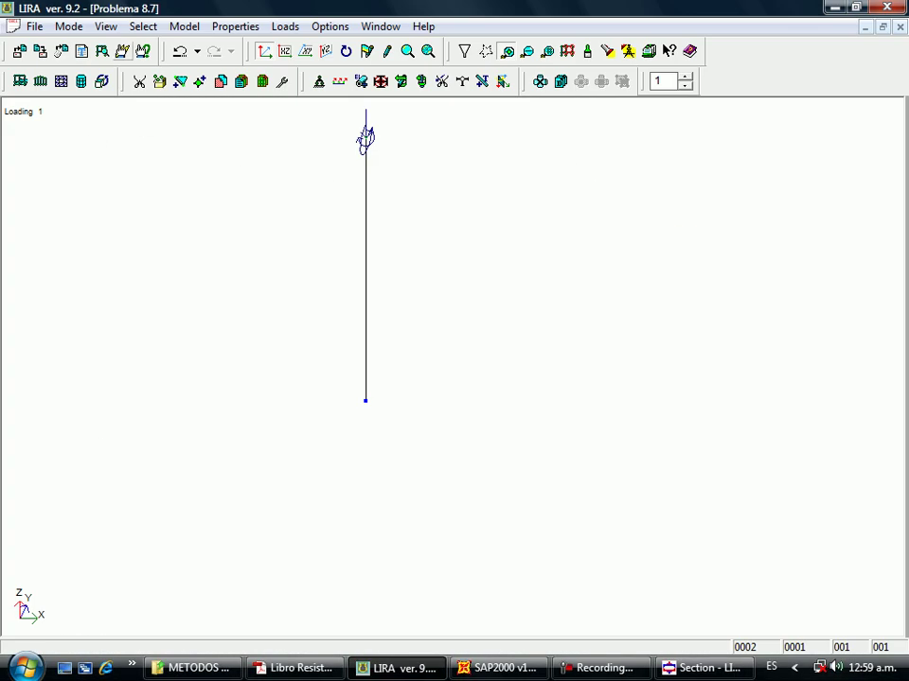
left_click(143, 51)
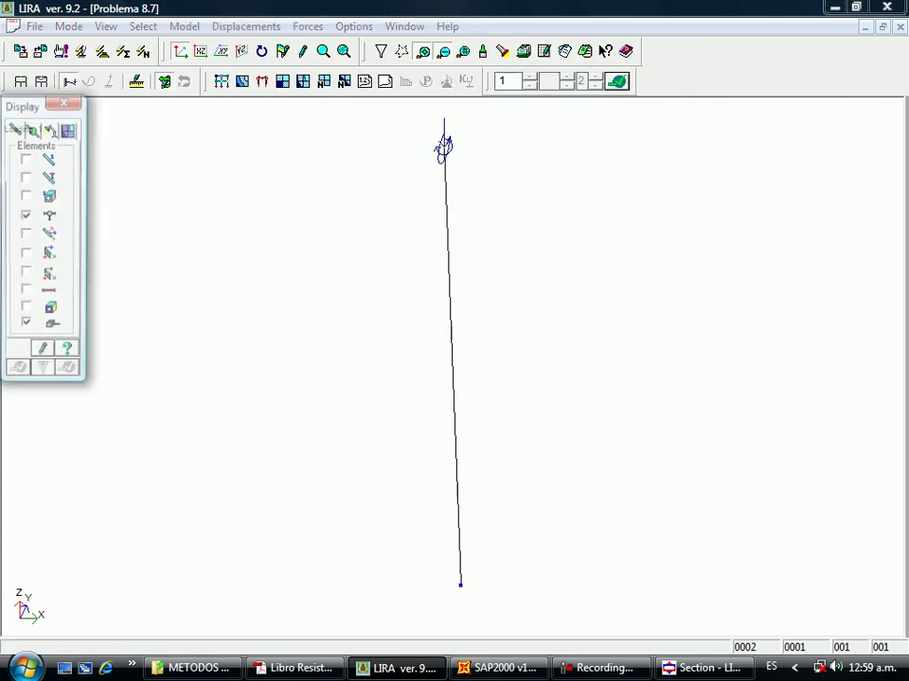
- Set the results display to hide the loads and show diagram values on the undeformed column
left_click(51, 129)
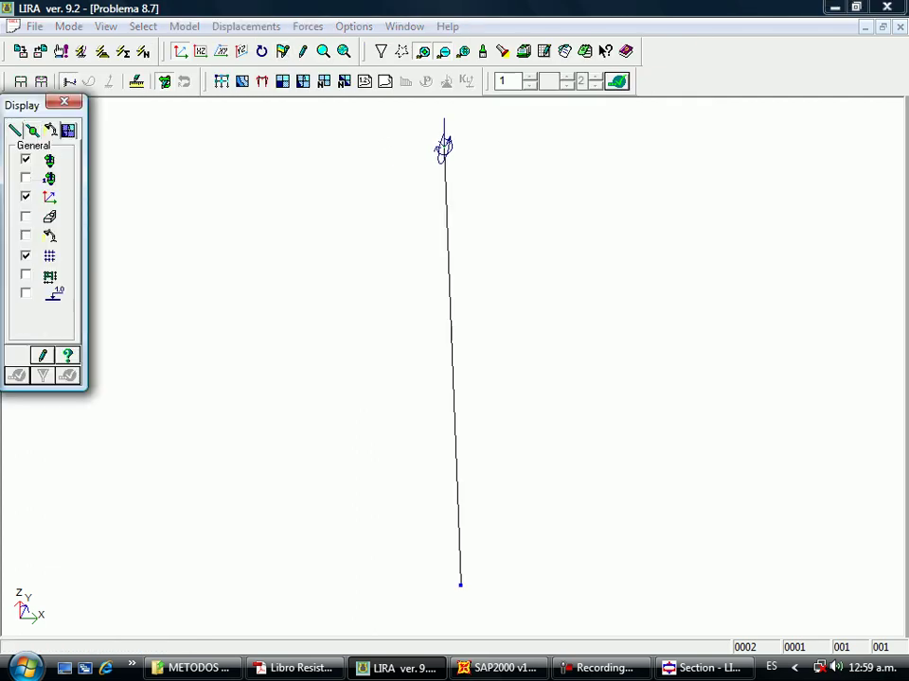
left_click(26, 159)
left_click(68, 130)
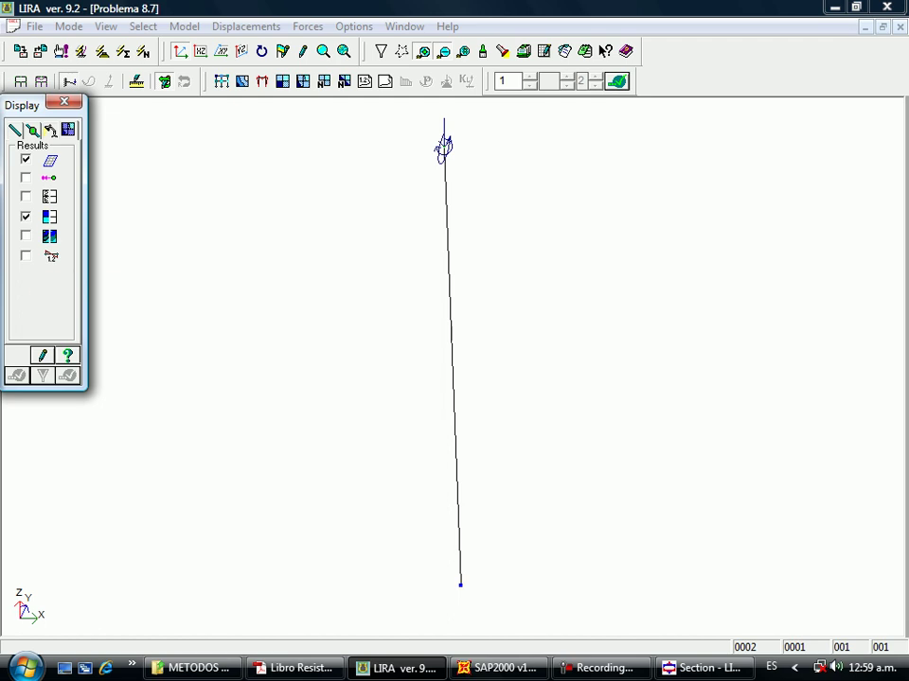
left_click(25, 256)
left_click(21, 82)
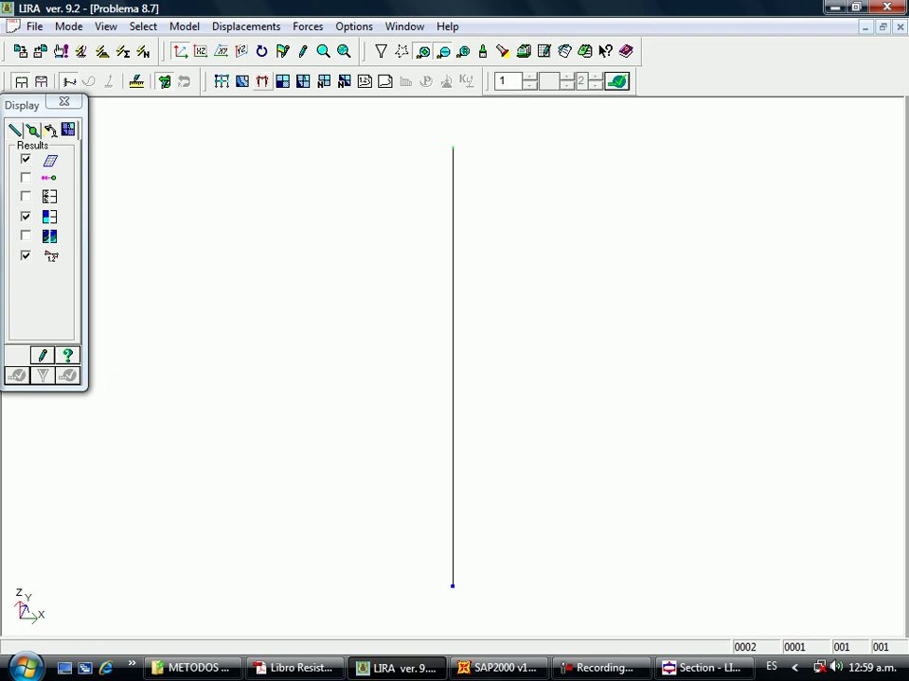
- View the column's axial force N diagram, followed by the Mz and My bending moment diagrams
left_click(262, 82)
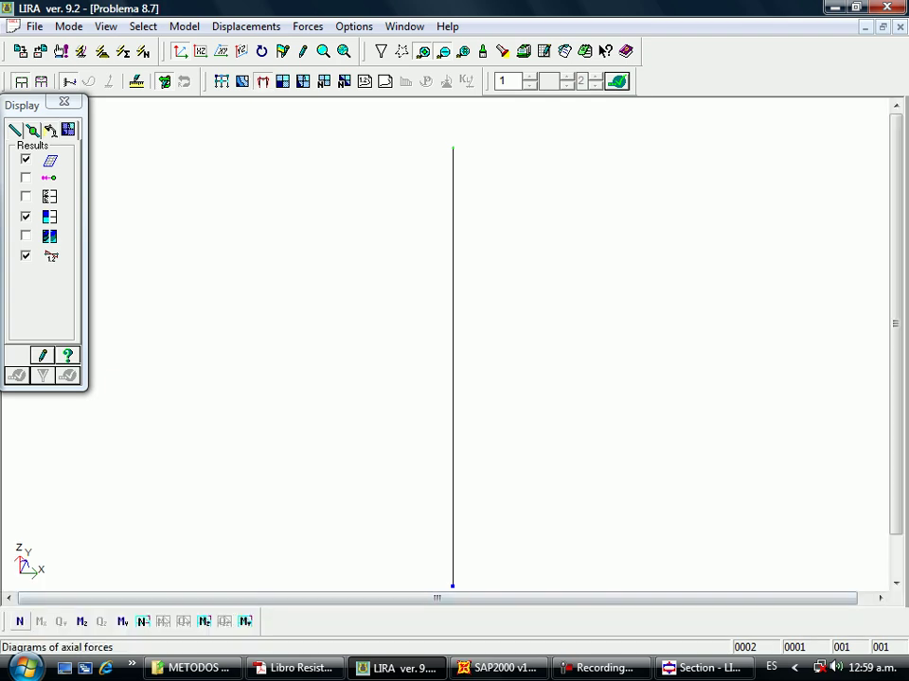
left_click(19, 621)
left_click(343, 51)
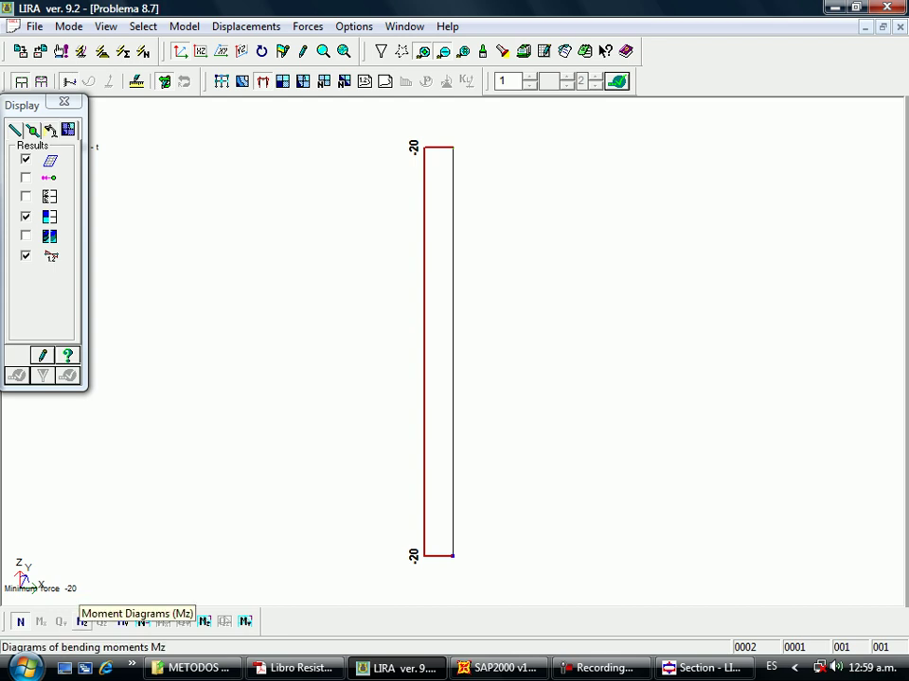
left_click(81, 622)
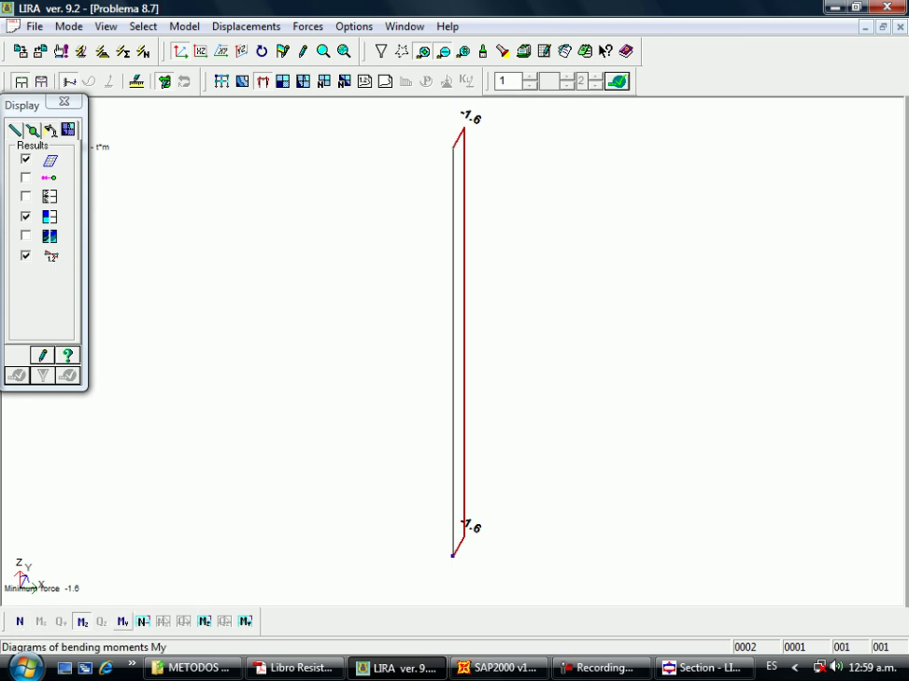
left_click(123, 622)
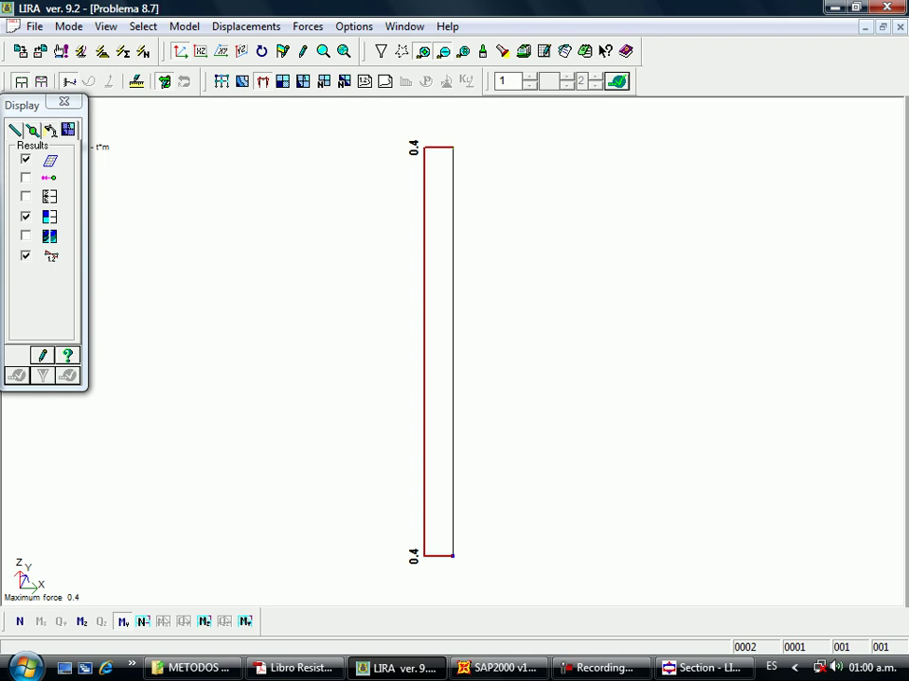
- Switch to LIR-SB and draw a closed channel polygon 12 cm wide, 20 cm high and 2 cm thick, with its outer upper corner at (-10, 10)
mouse_move(705, 668)
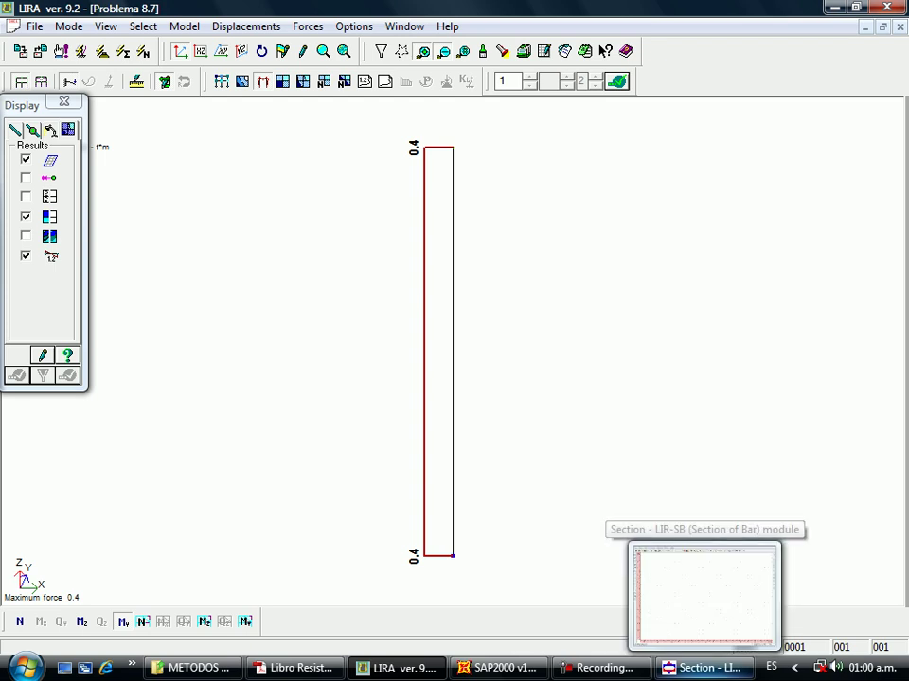
left_click(706, 595)
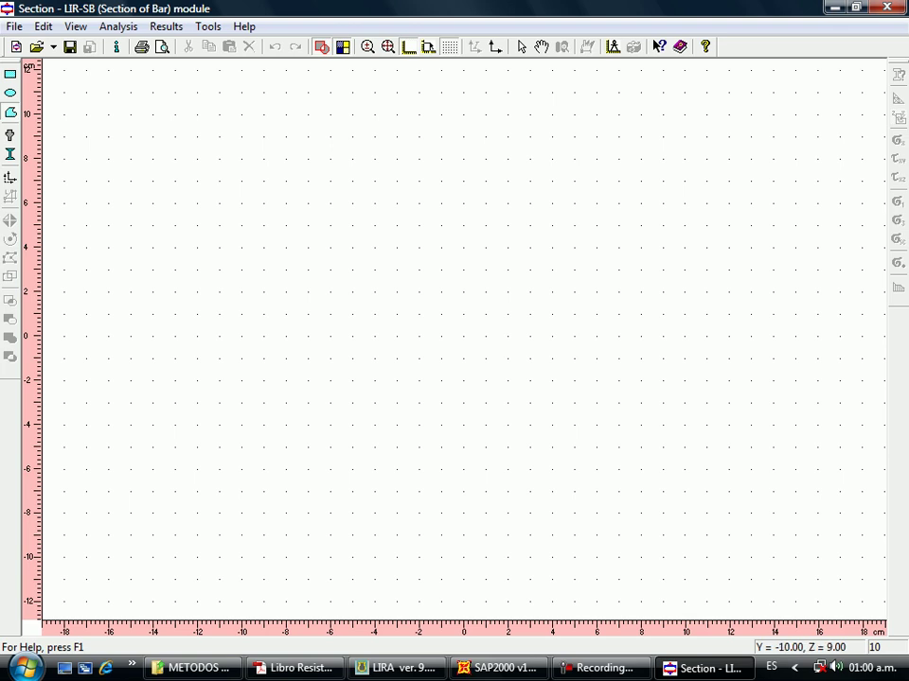
left_click(241, 114)
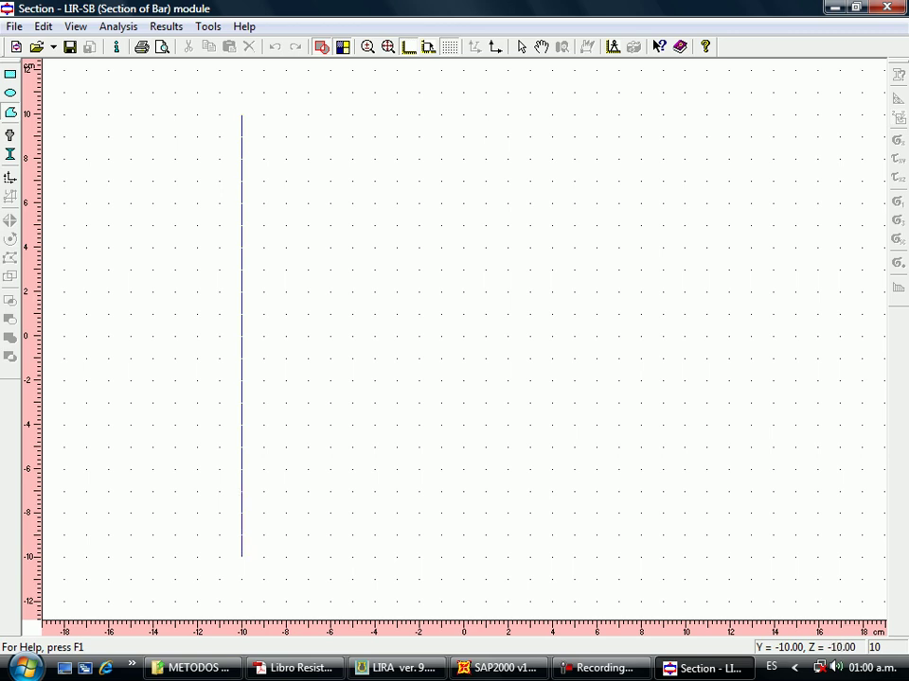
left_click(242, 557)
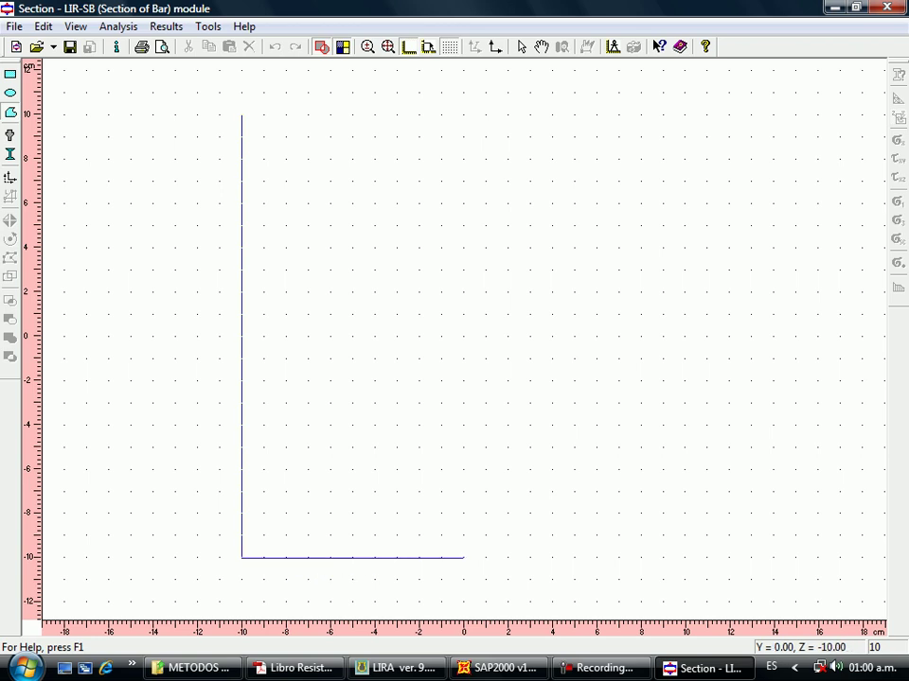
left_click(508, 556)
left_click(508, 513)
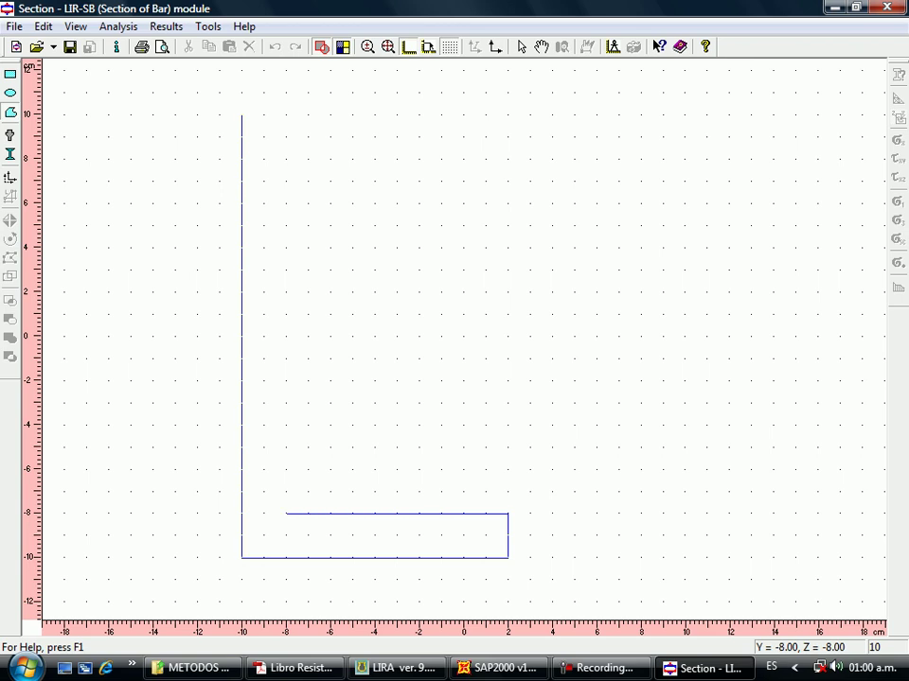
left_click(286, 513)
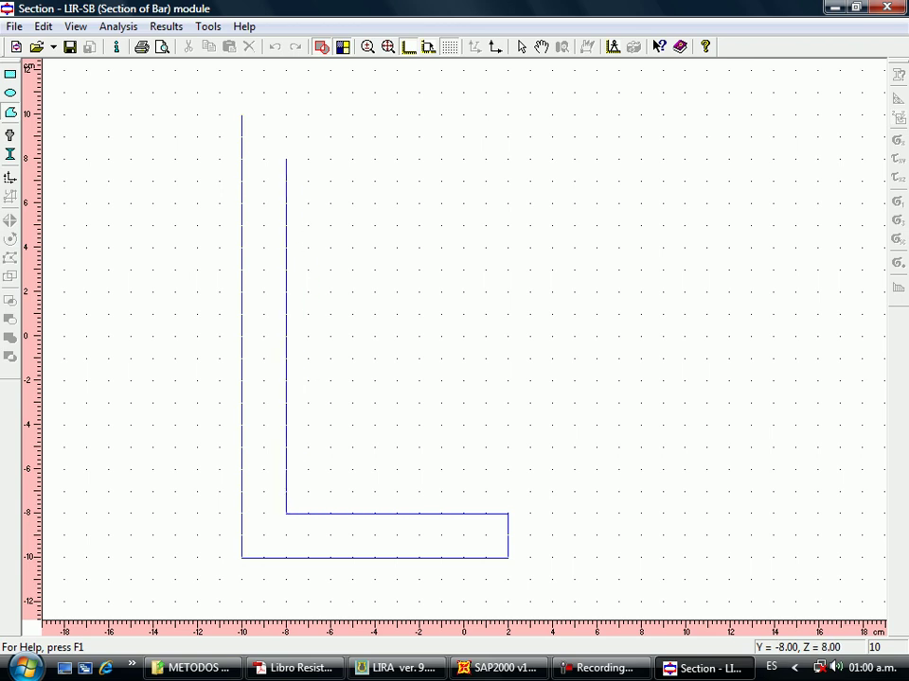
left_click(285, 159)
left_click(509, 159)
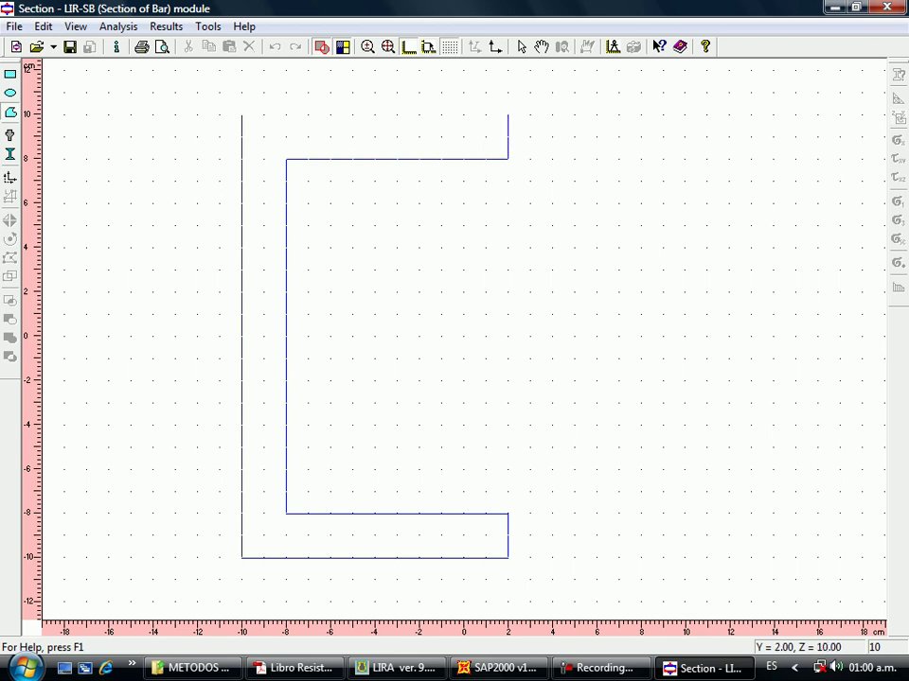
left_click(508, 114)
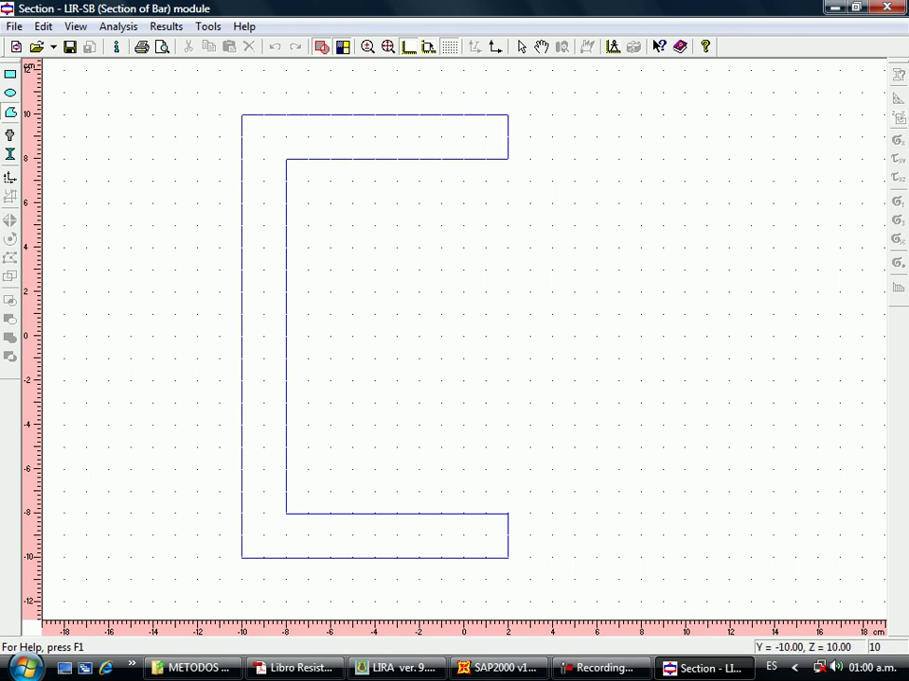
left_click(241, 114)
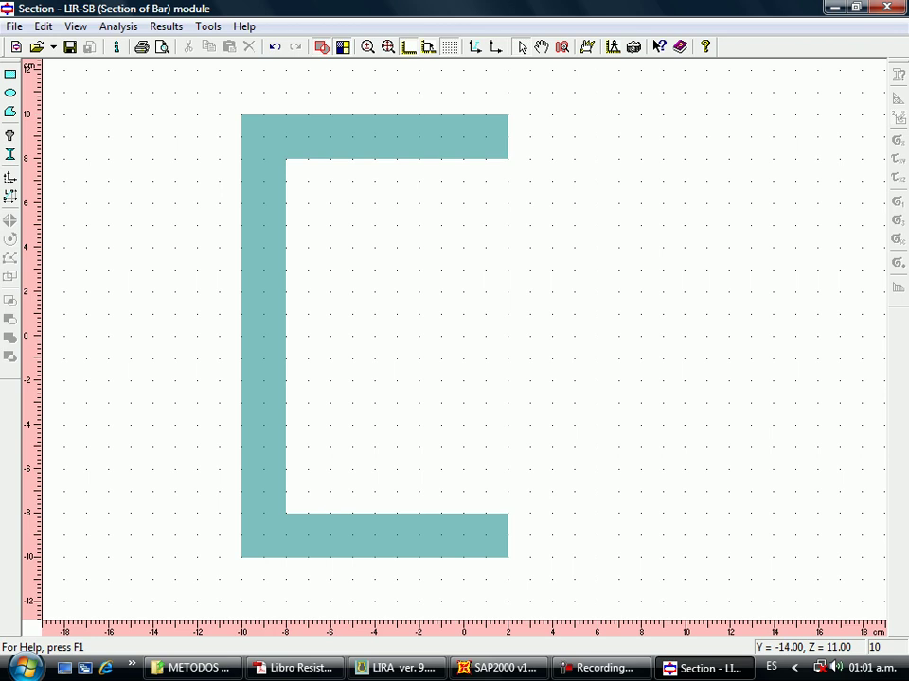
- Open the section analysis settings, set the modulus of elasticity to 2e+006 kgf/cm² and include torsion, shear and plastic parameters
left_click(118, 27)
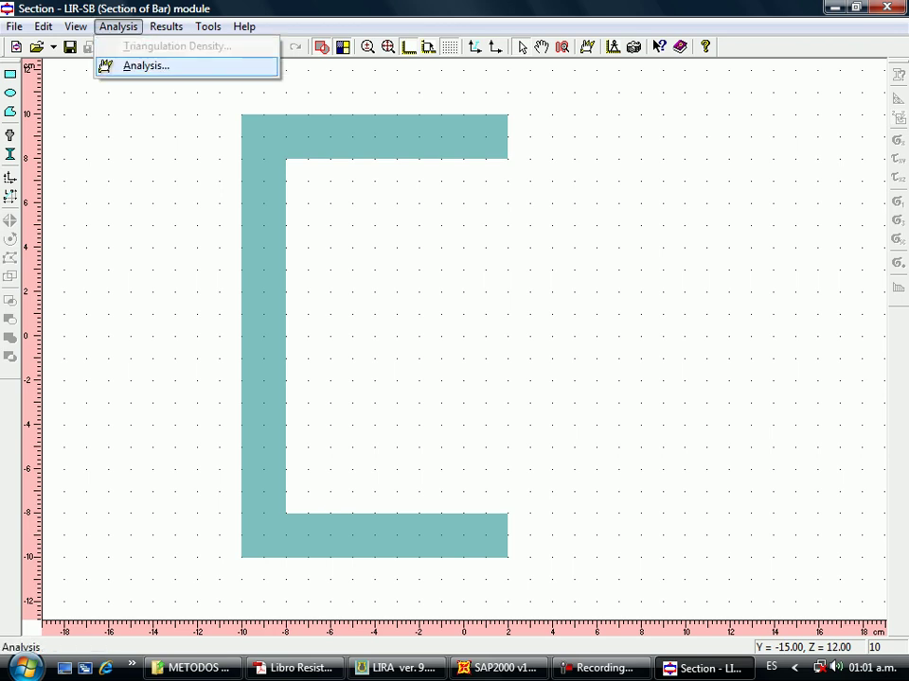
left_click(145, 66)
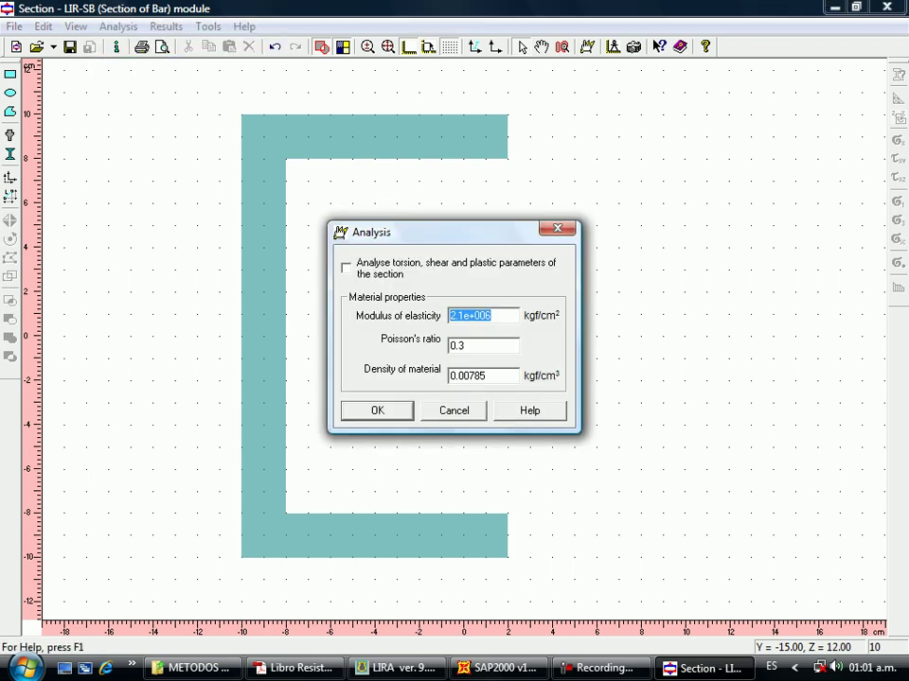
left_click(464, 315)
key("Left")
key("Left")
key("Left")
key("Left")
key("Left")
key("BackSpace")
key("BackSpace")
left_click(345, 268)
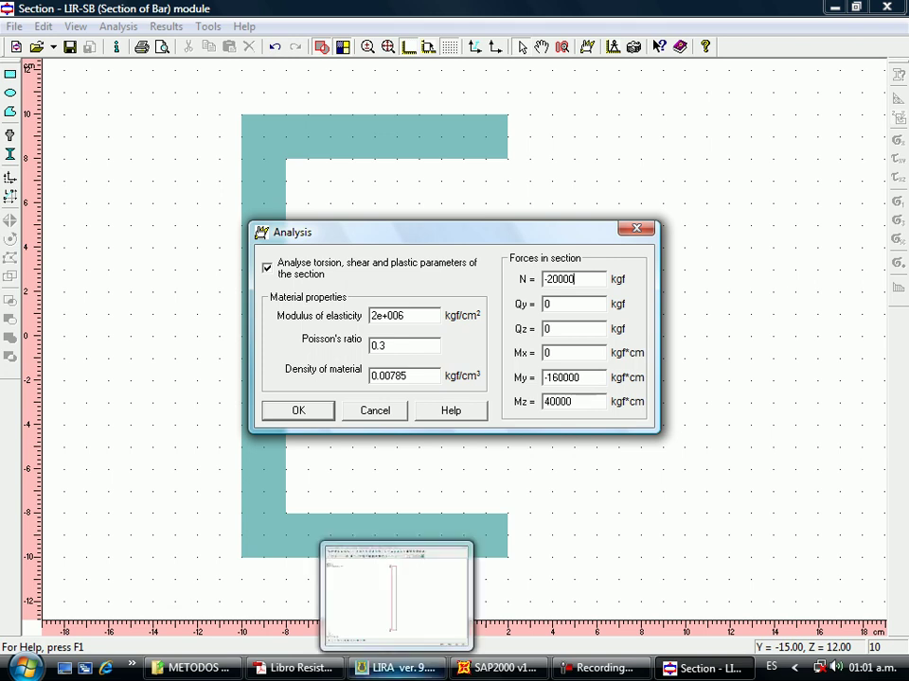
- Compare the column's axial force N diagram in LIRA with the N value in the LIR-SB analysis settings
left_click(397, 668)
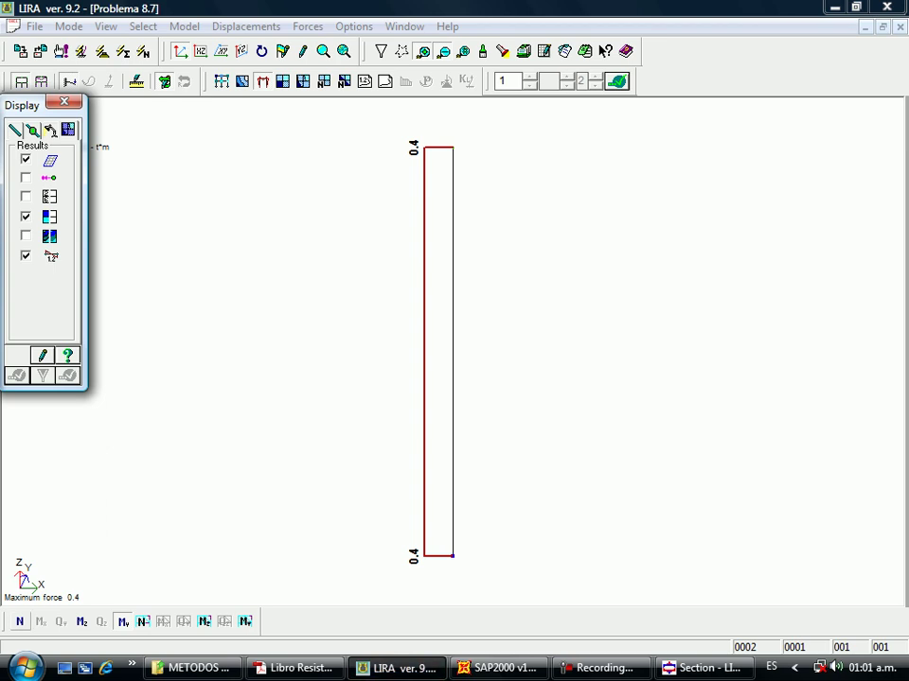
left_click(20, 621)
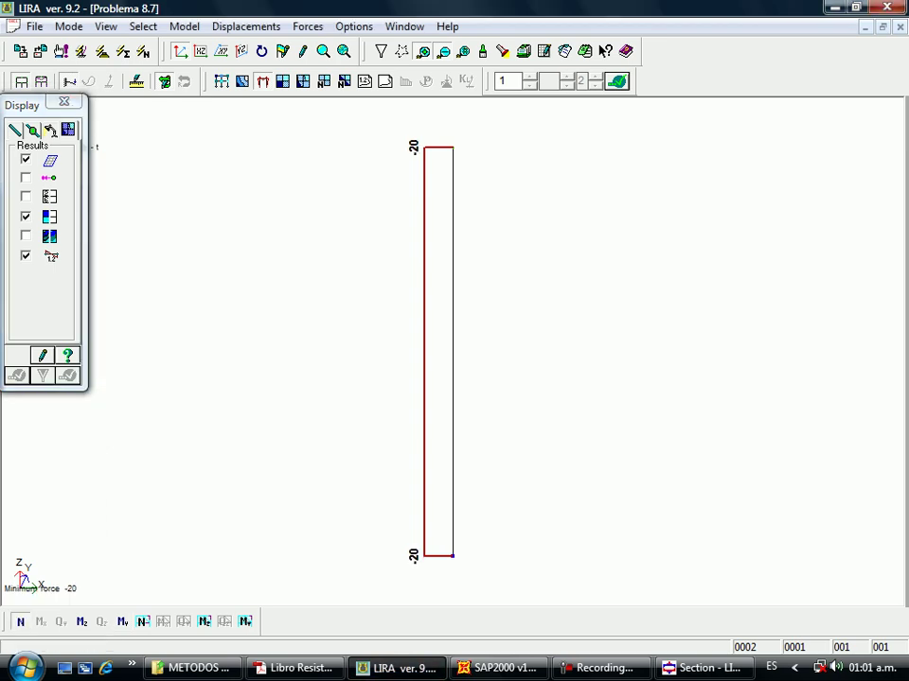
left_click(64, 101)
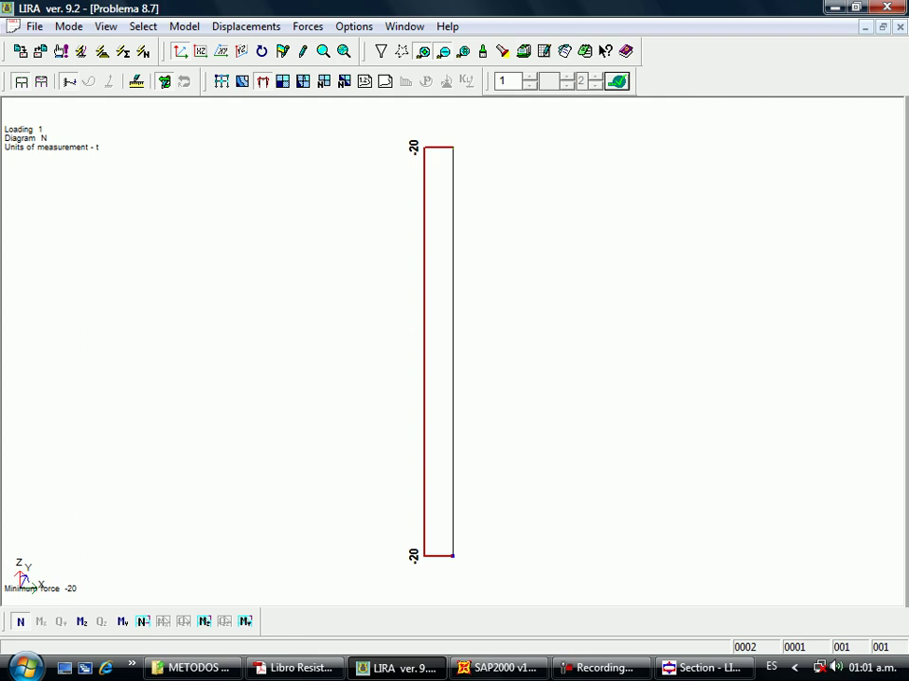
left_click(703, 668)
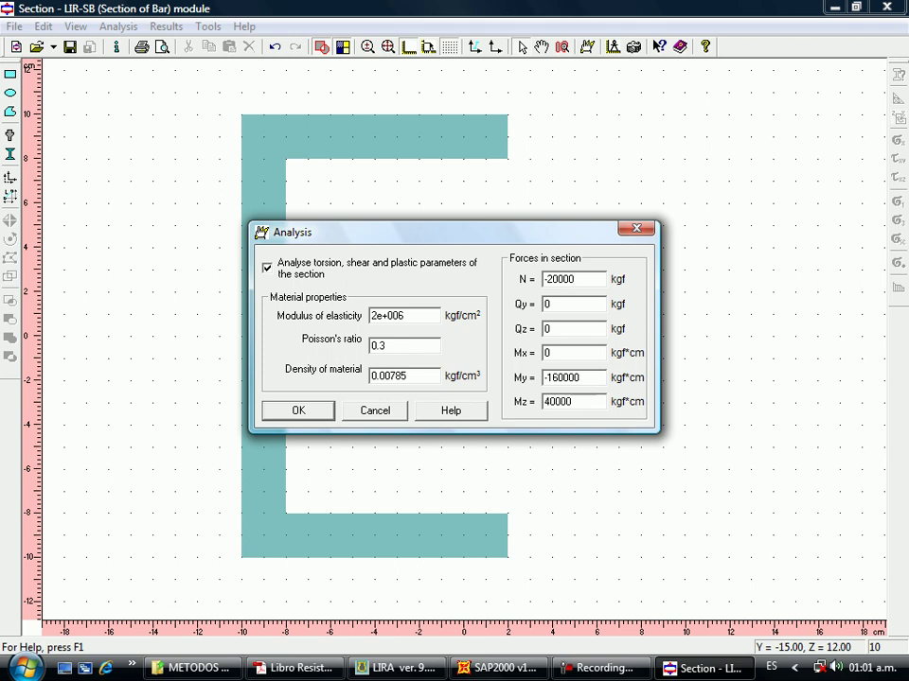
left_click_drag(426, 232, 471, 377)
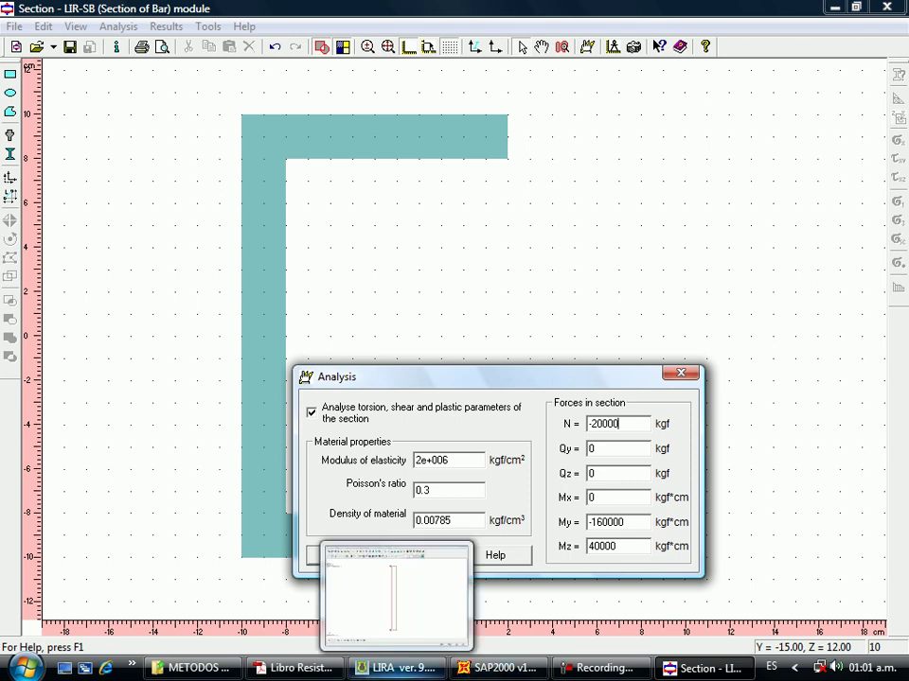
- Show the Mz diagram in LIRA and compare it with the My moment in the LIR-SB analysis settings
left_click(393, 668)
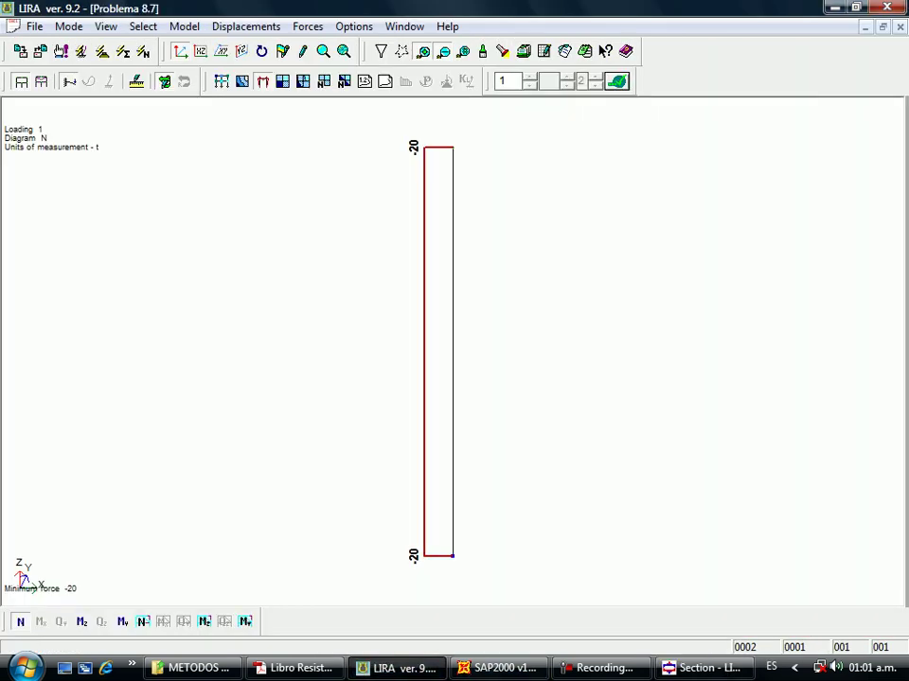
left_click(81, 622)
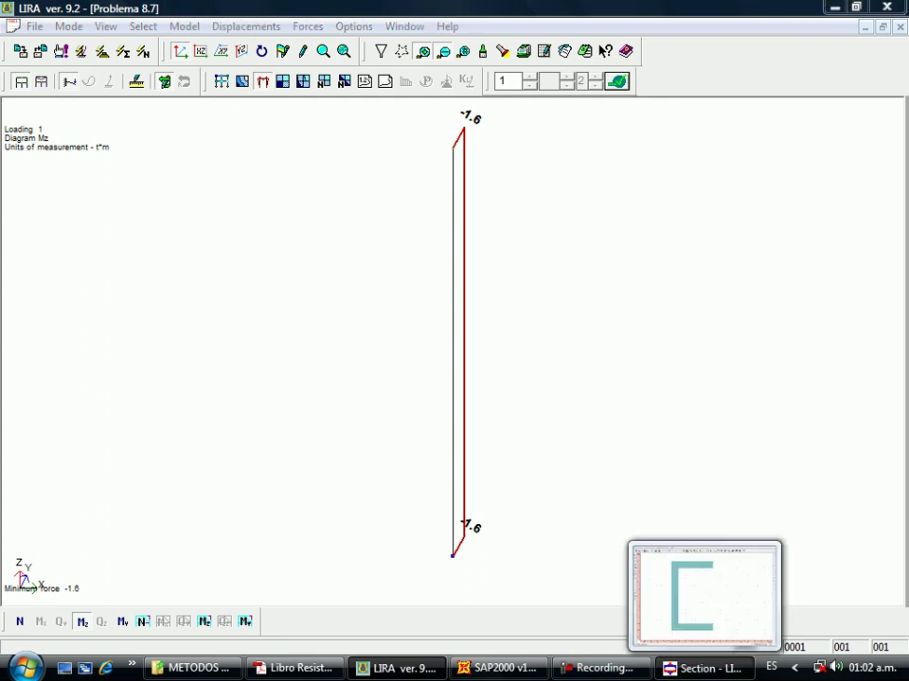
left_click(702, 668)
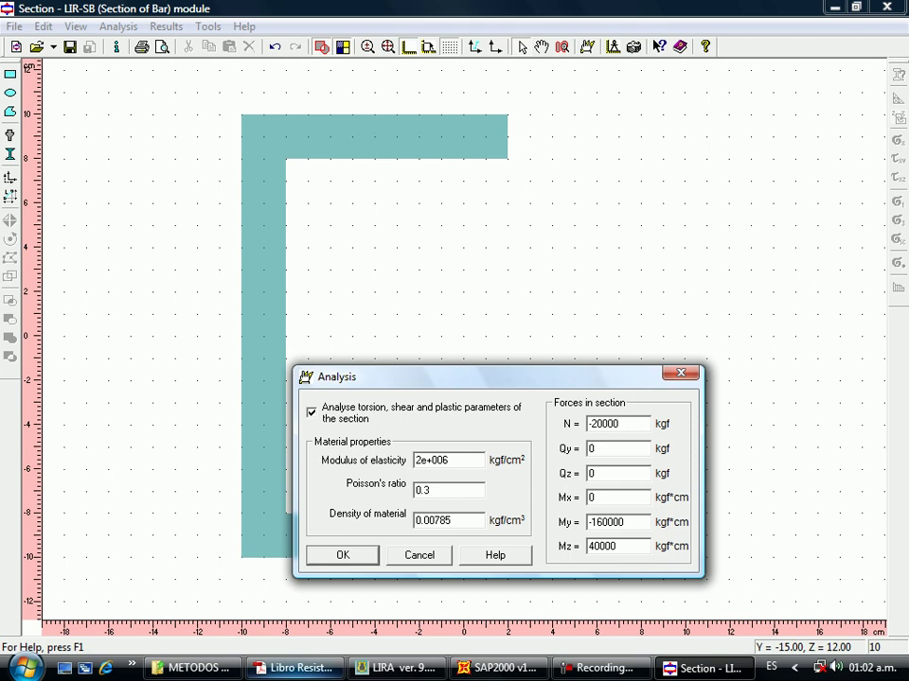
left_click(396, 668)
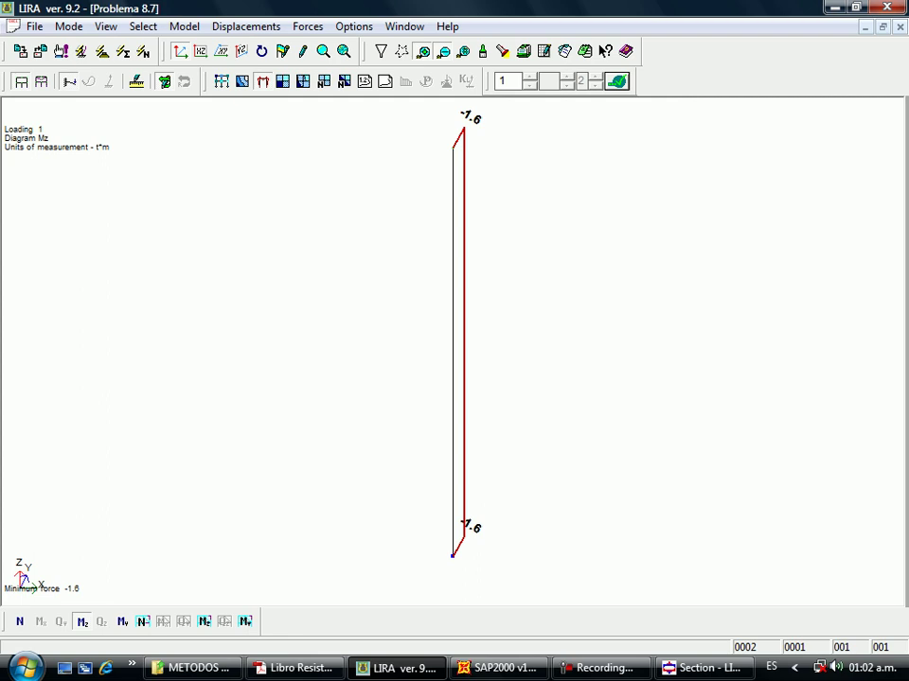
left_click(705, 668)
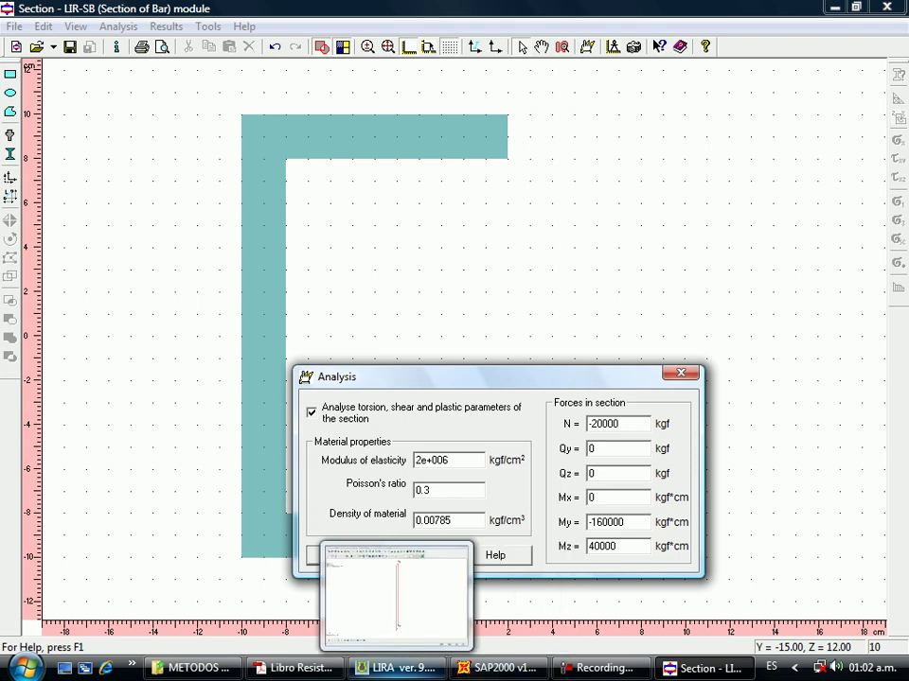
- Check the My and Mz diagrams in LIRA against the section moments in LIR-SB, ending at the LIR-SB analysis settings
left_click(393, 668)
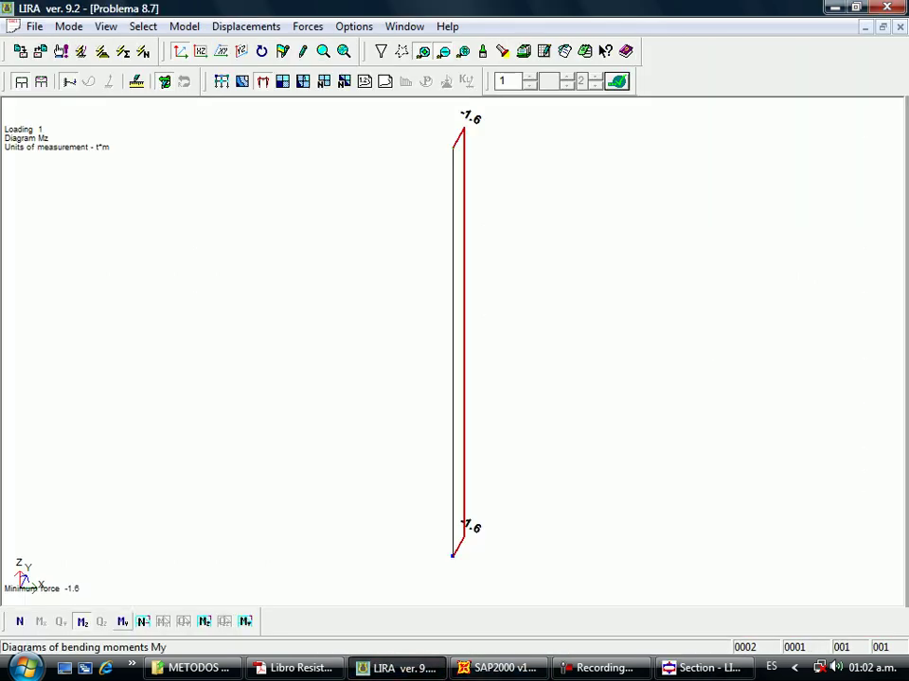
left_click(122, 622)
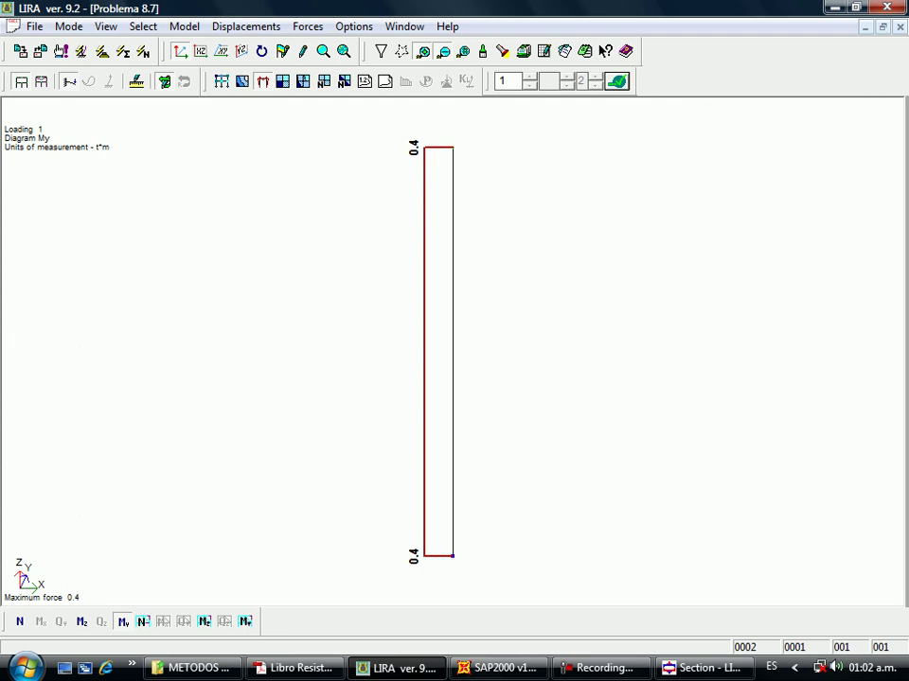
left_click(82, 621)
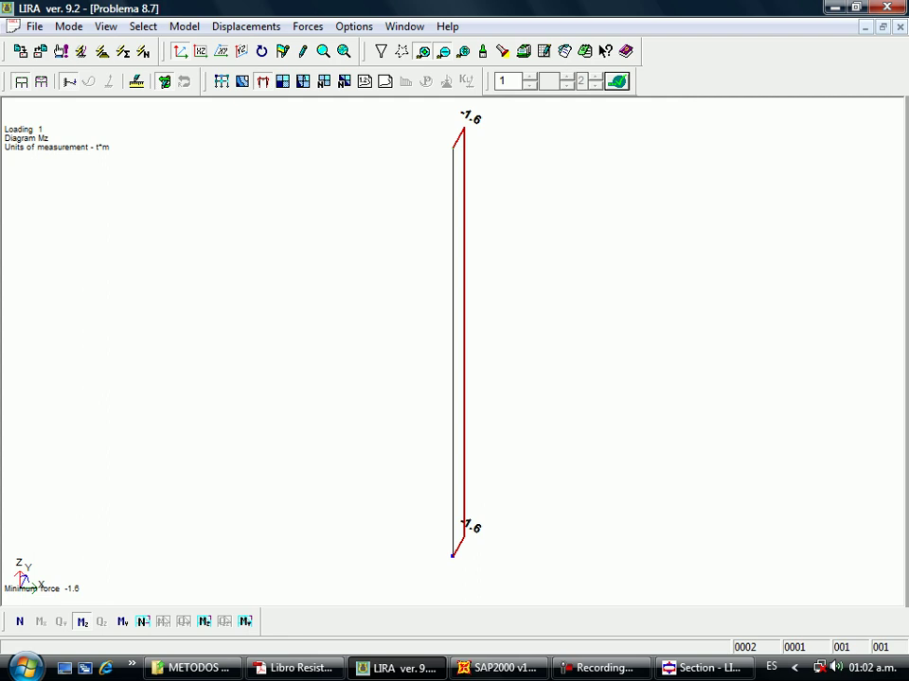
left_click(701, 668)
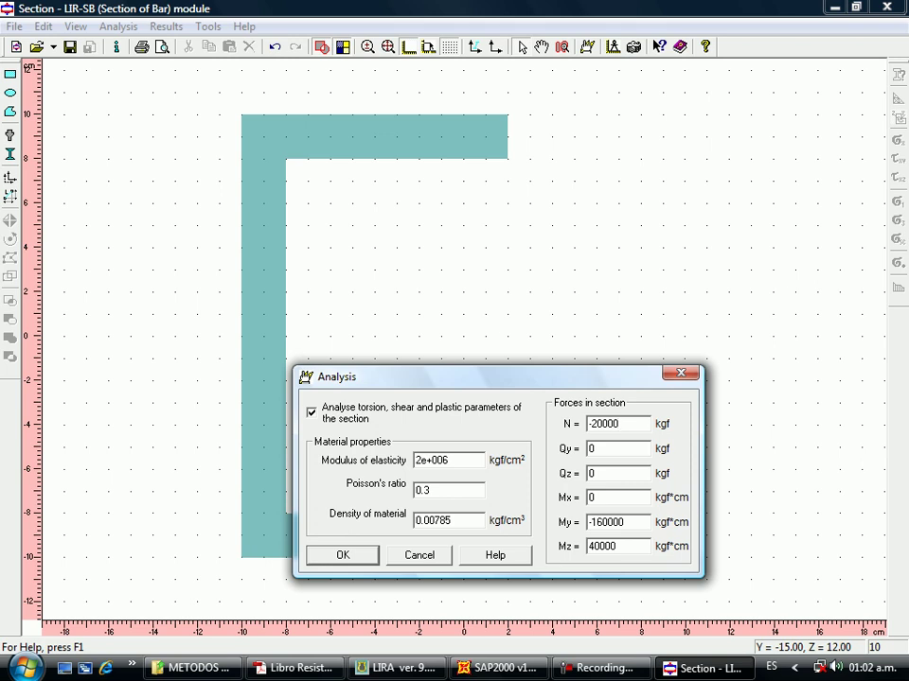
left_click(396, 669)
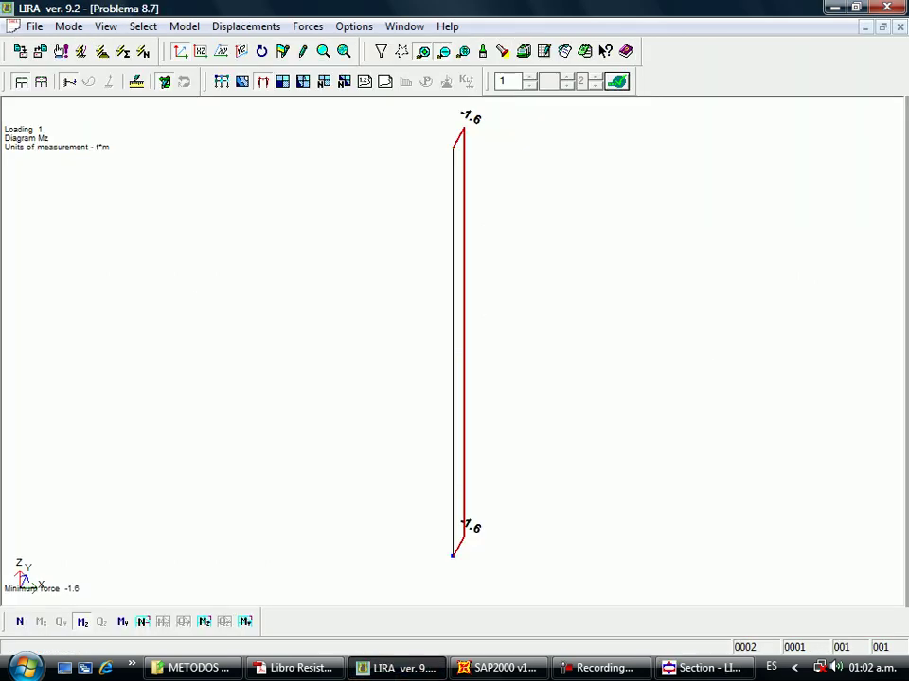
key("alt+Tab")
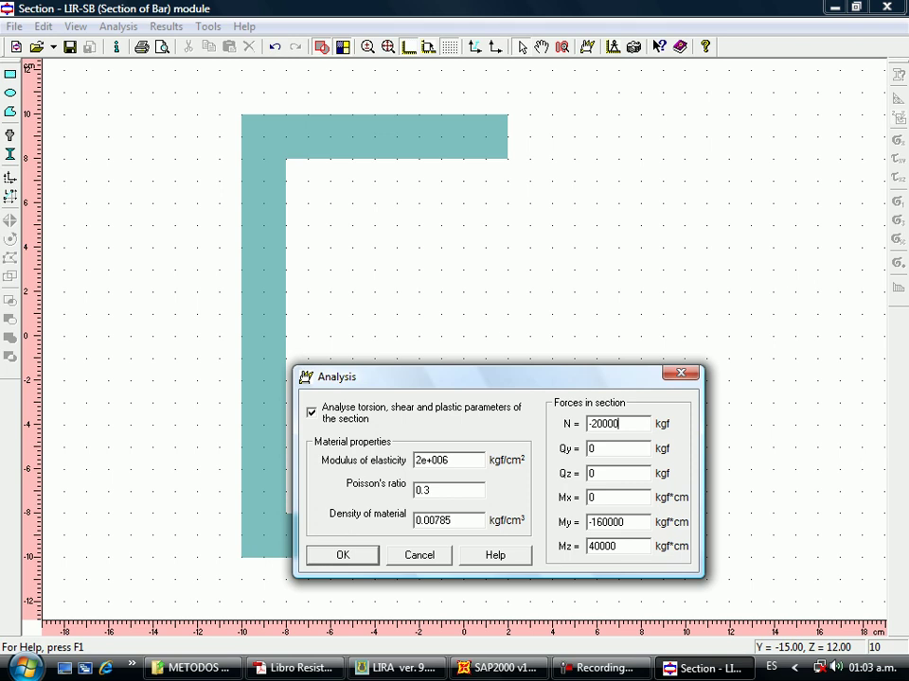
- Show the column's My diagram in LIRA and compare it with the Mz moment in the LIR-SB analysis settings
left_click(395, 668)
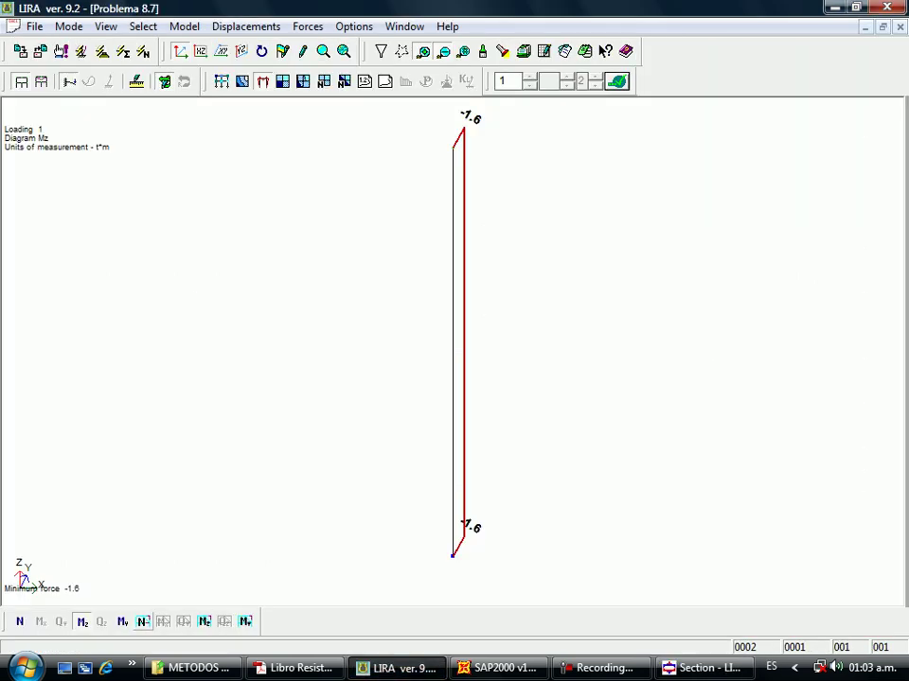
left_click(122, 622)
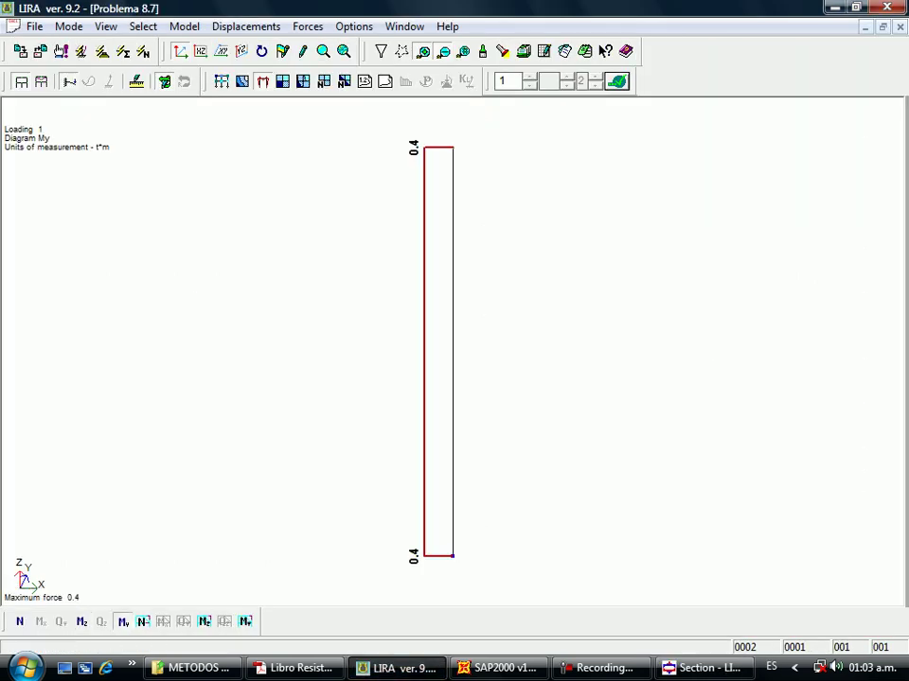
mouse_move(702, 667)
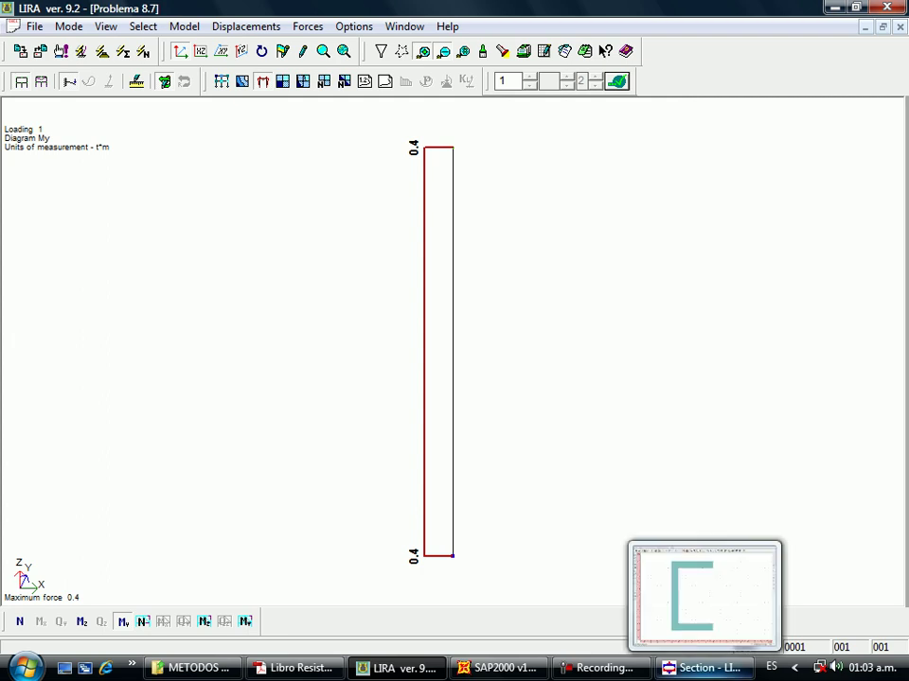
left_click(705, 592)
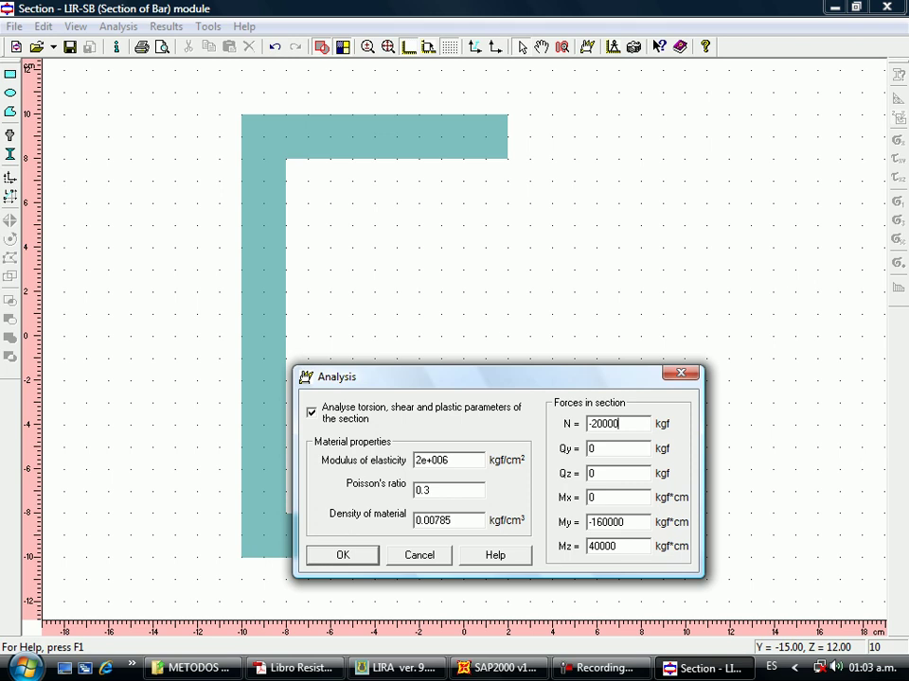
left_click(615, 546)
- Run the channel section analysis with the entered material properties and forces, and close the section properties after reviewing them
left_click_drag(489, 383, 495, 231)
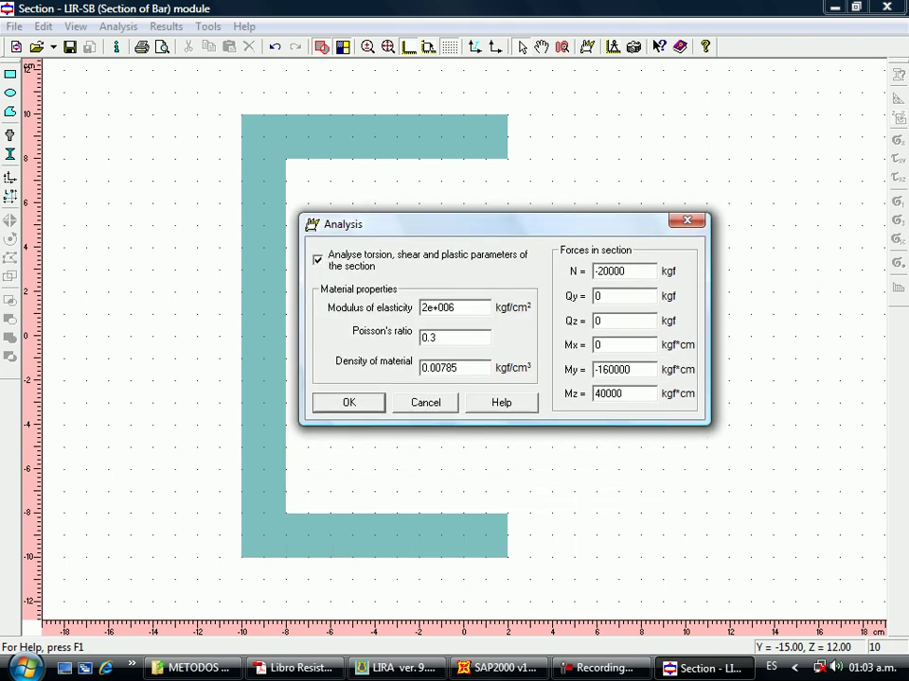
key("Return")
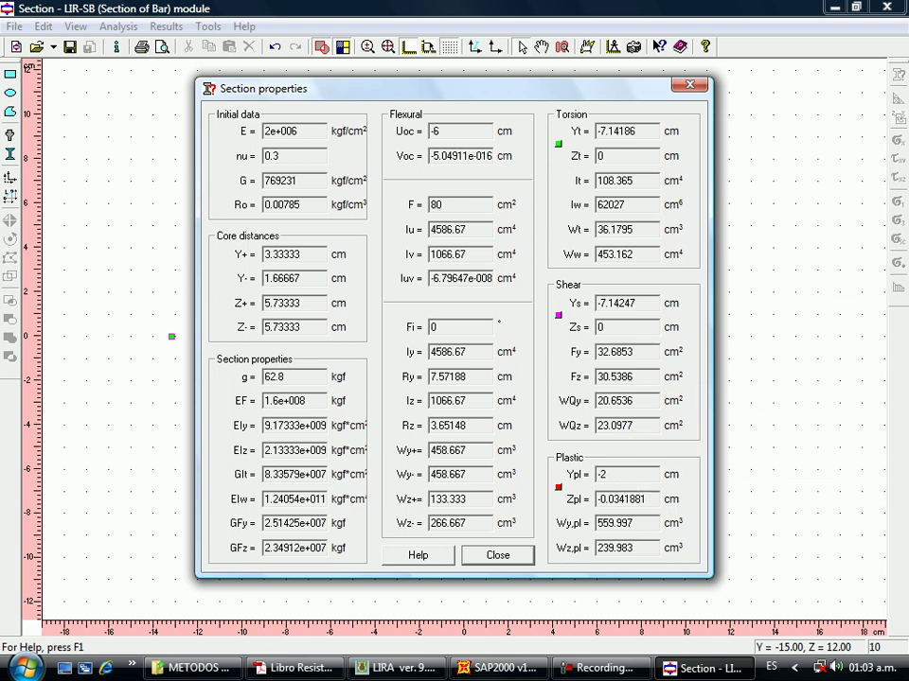
left_click(498, 555)
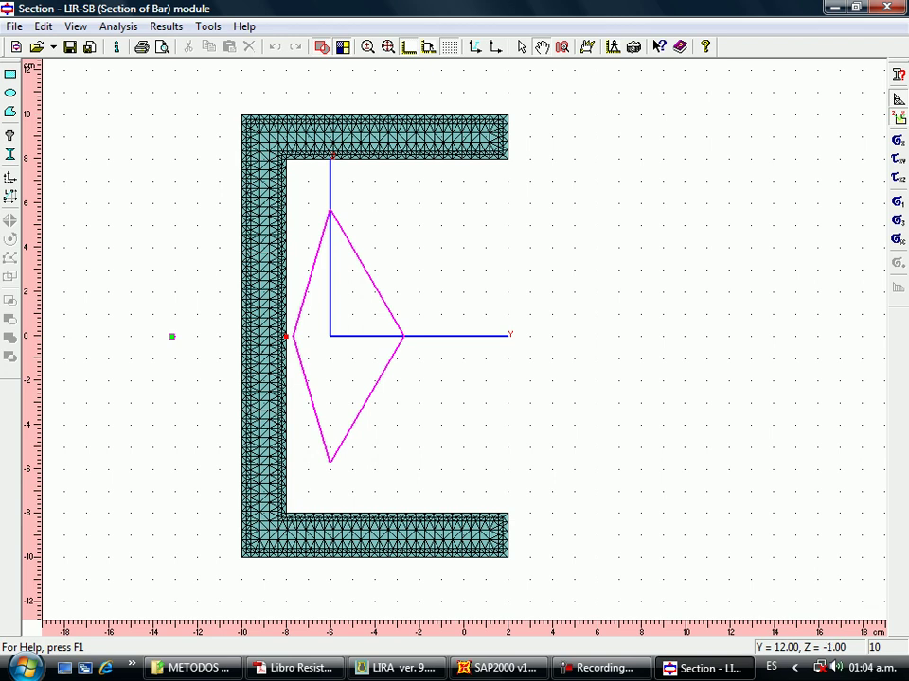
- Show the normal stress contours without the mesh and plot the stress diagram along the corner cut from (-8, -8) to (-10, -10) cm
left_click(898, 99)
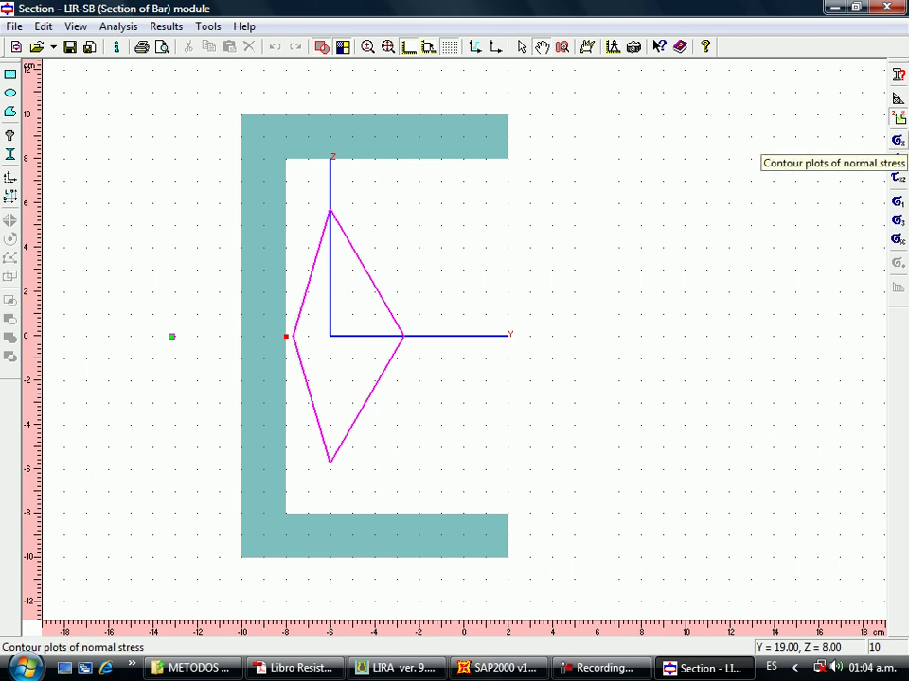
left_click(898, 141)
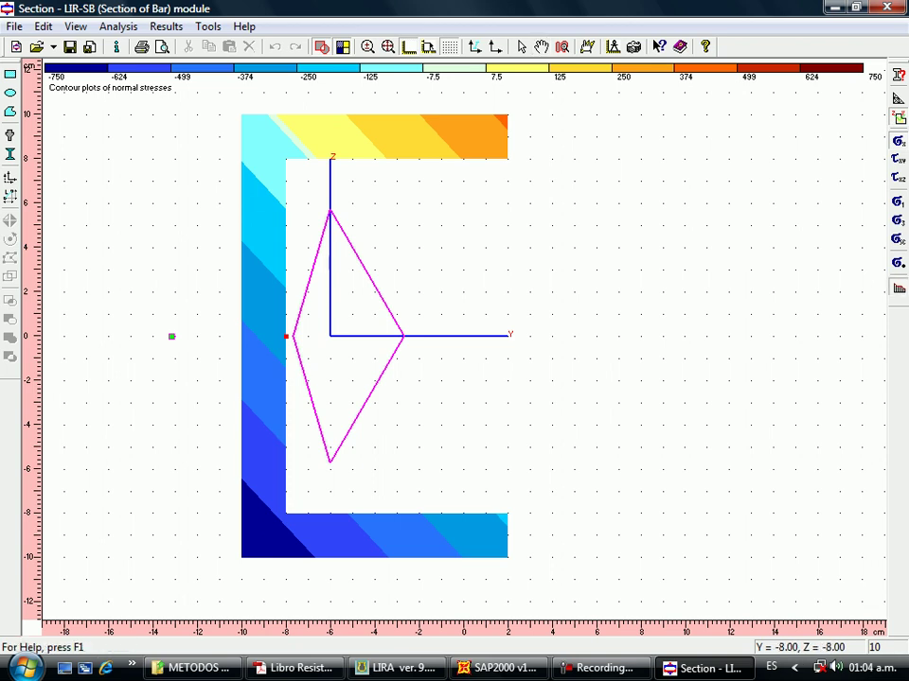
left_click_drag(286, 513, 242, 557)
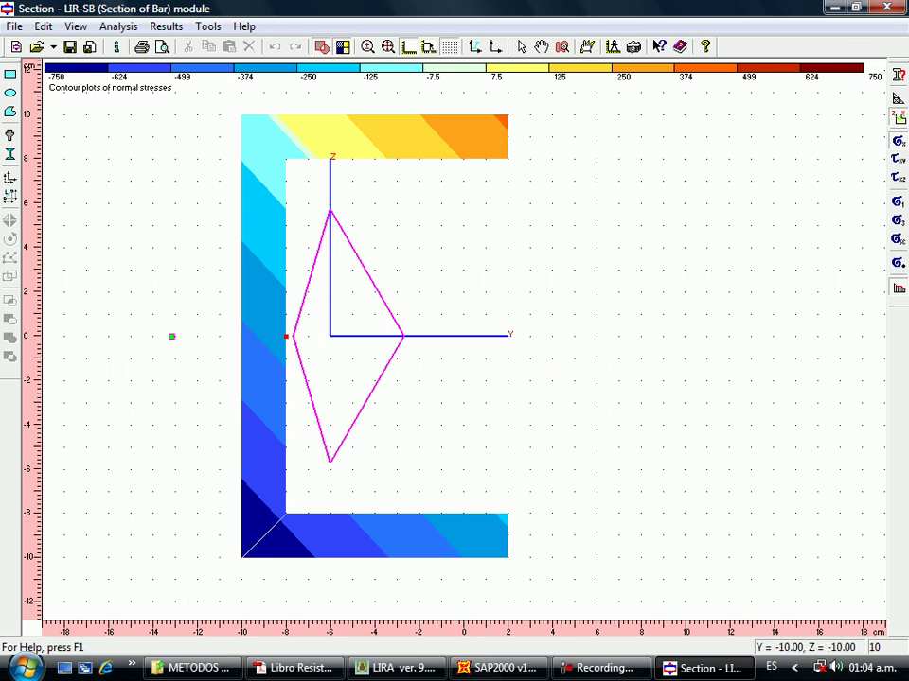
left_click(242, 556)
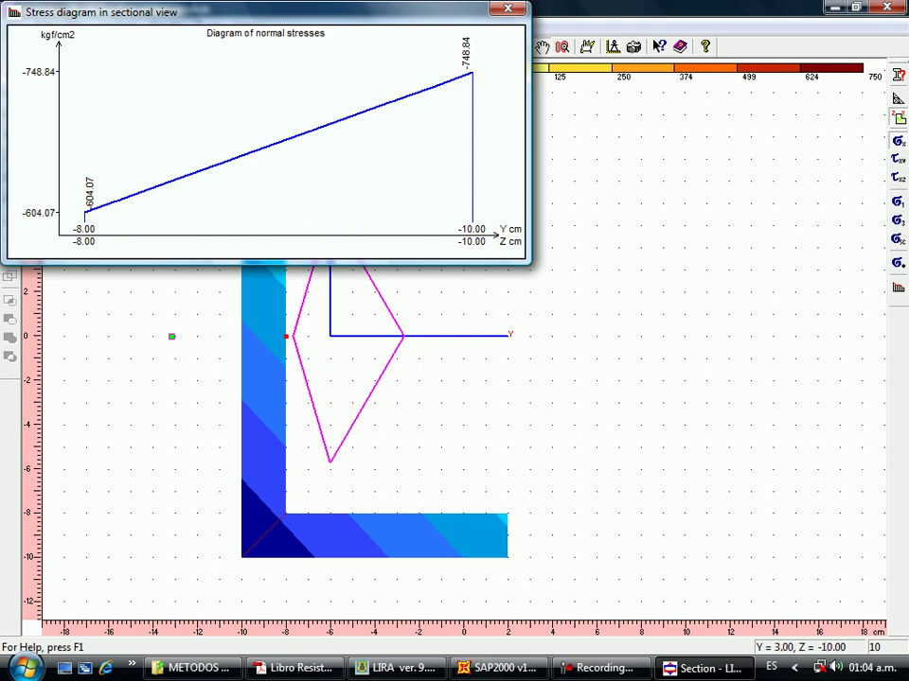
- Compare the corner's normal stress diagram in LIR-SB with the maximum compressive stress calculation on page 297 of the PDF textbook in Adobe Reader
left_click(293, 668)
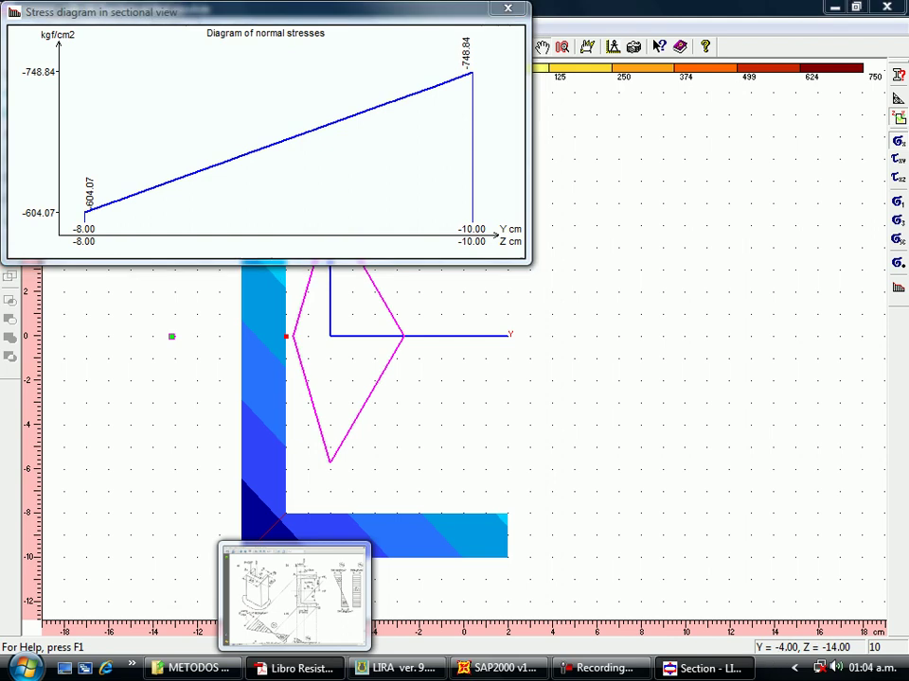
scroll(464, 350, "down", 15)
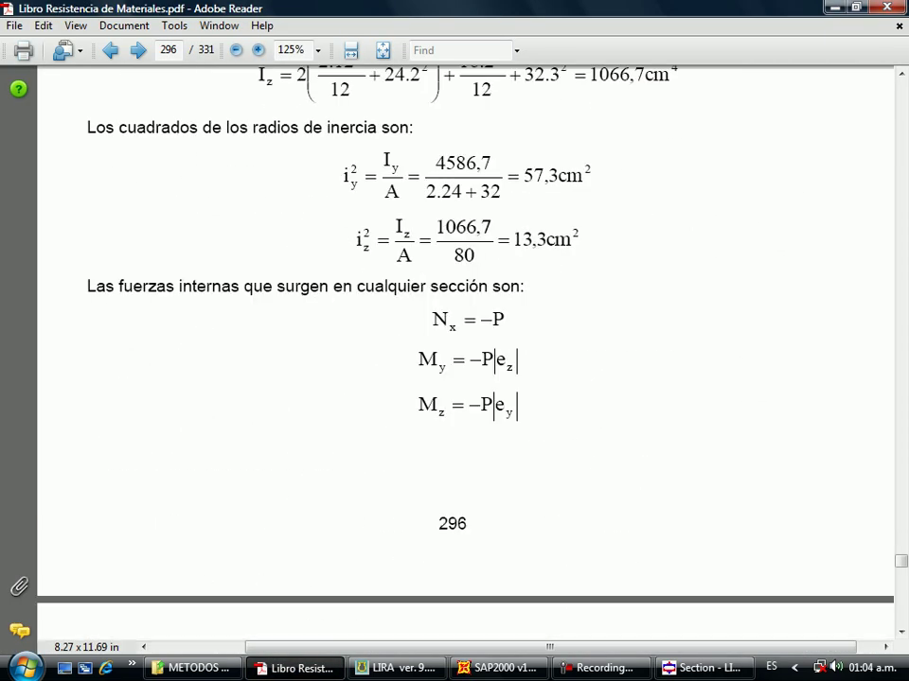
scroll(464, 350, "down", 15)
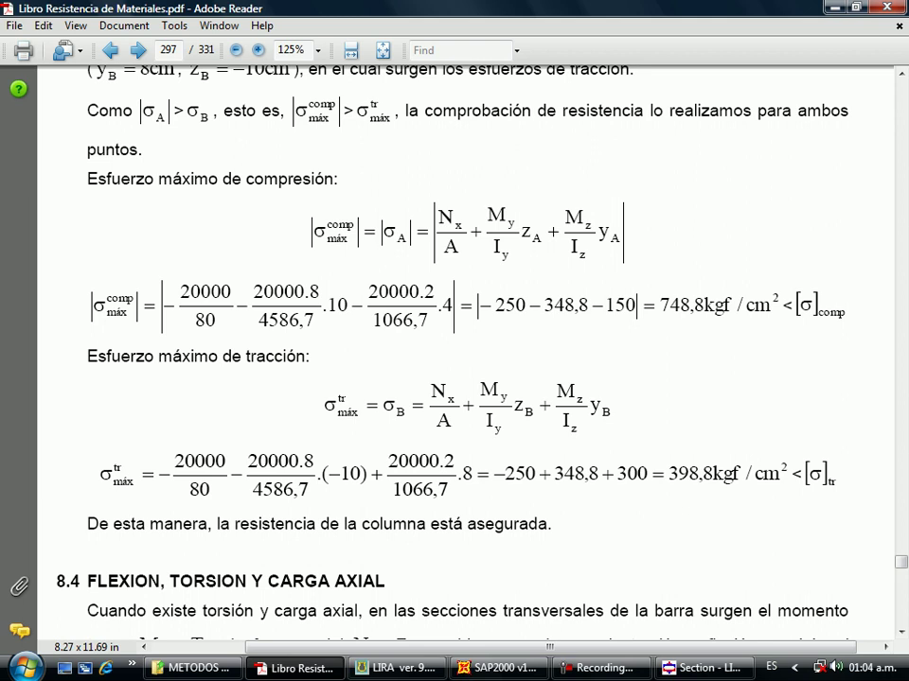
left_click(701, 668)
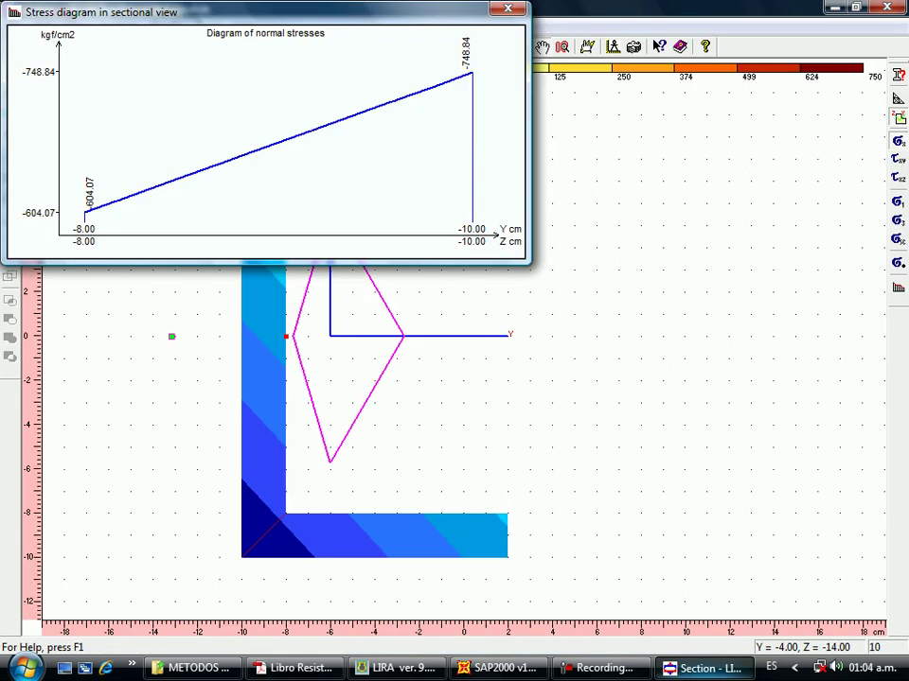